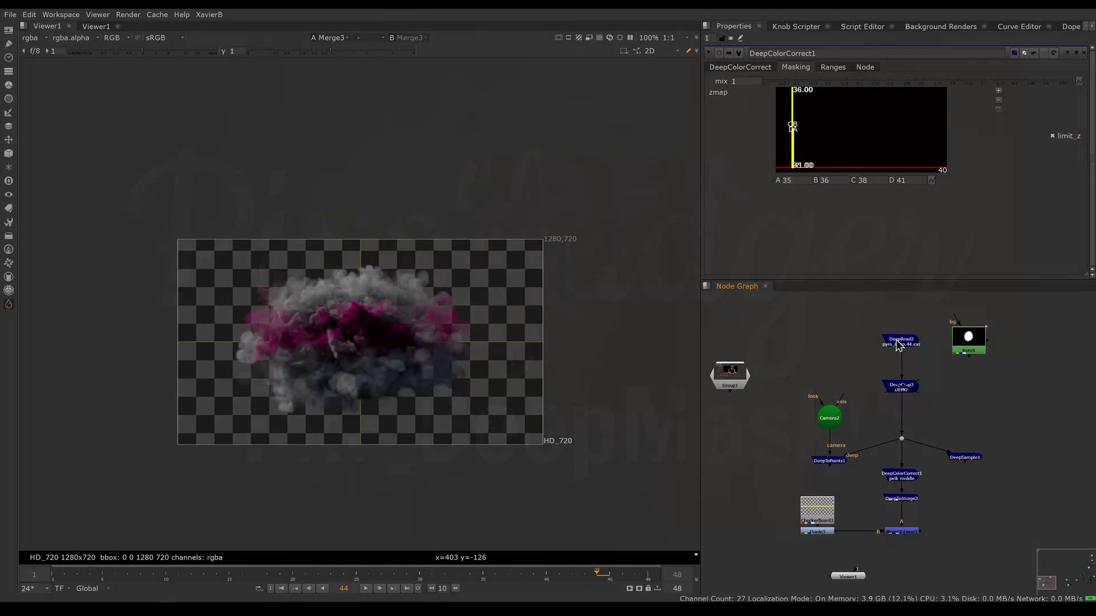
- Display the uncorrected smoke render from DeepRead2 in the viewer
{"action": "left_click", "coordinate": [899, 343]}
{"action": "key", "text": "1"}
{"action": "left_click_drag", "start_coordinate": [245, 261], "coordinate": [457, 409]}
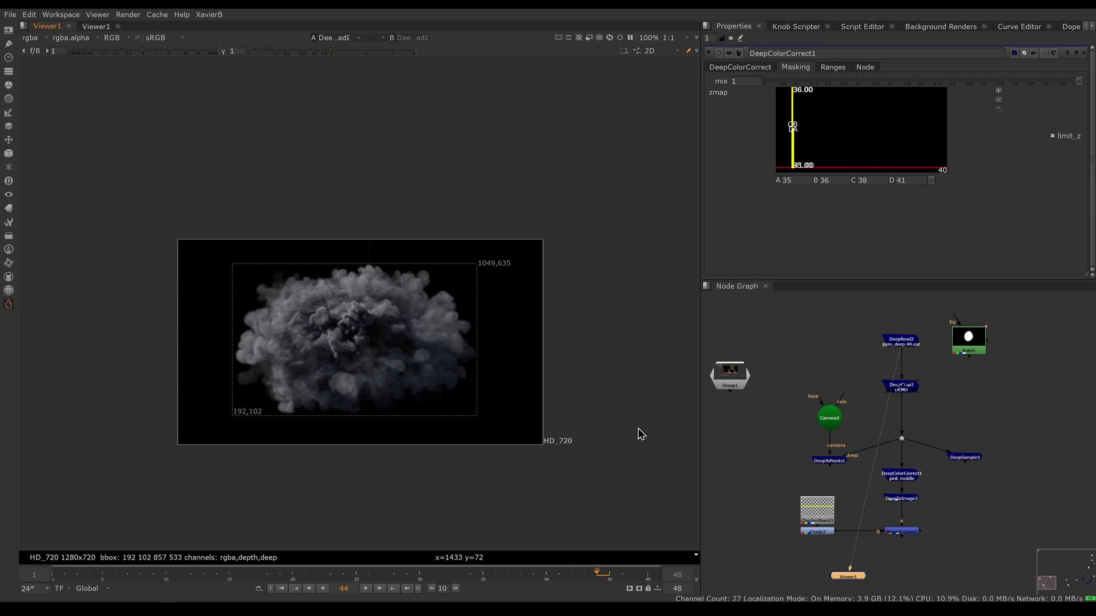
- Display the DeepToPoints1 point cloud in 3D and examine the smoke from another angle
{"action": "left_click", "coordinate": [831, 461]}
{"action": "key", "text": "1"}
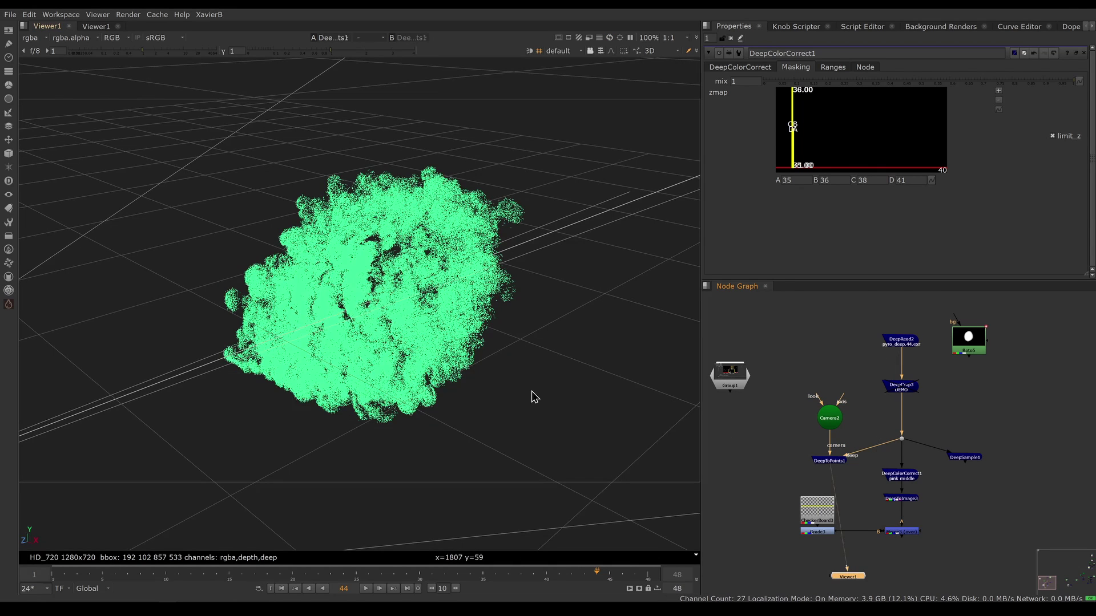
{"action": "left_click", "coordinate": [318, 465]}
{"action": "left_click_drag", "start_coordinate": [318, 464], "coordinate": [440, 462], "text": "ctrl"}
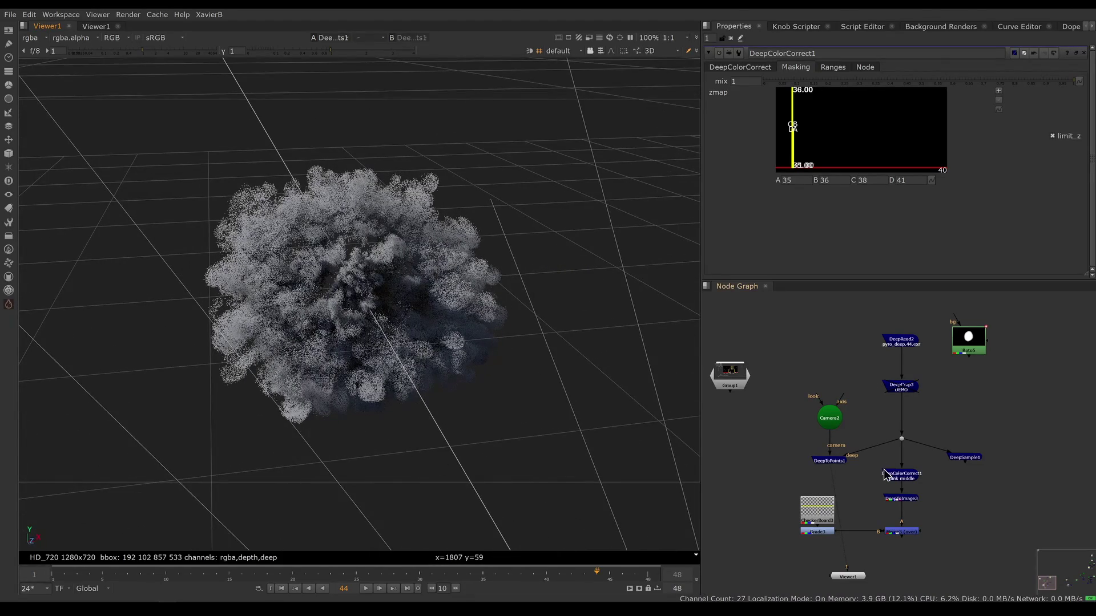
- Display the pink DeepColorCorrect1 result and the Merge3 composite over the checkerboard in the viewer
{"action": "left_click", "coordinate": [911, 481]}
{"action": "key", "text": "1"}
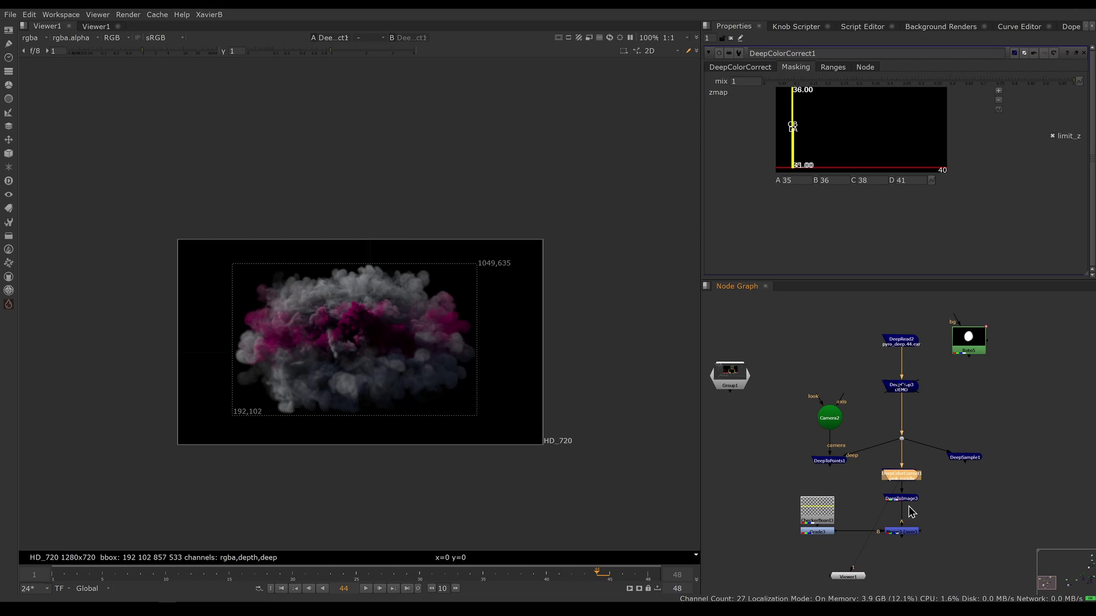
{"action": "left_click", "coordinate": [908, 500]}
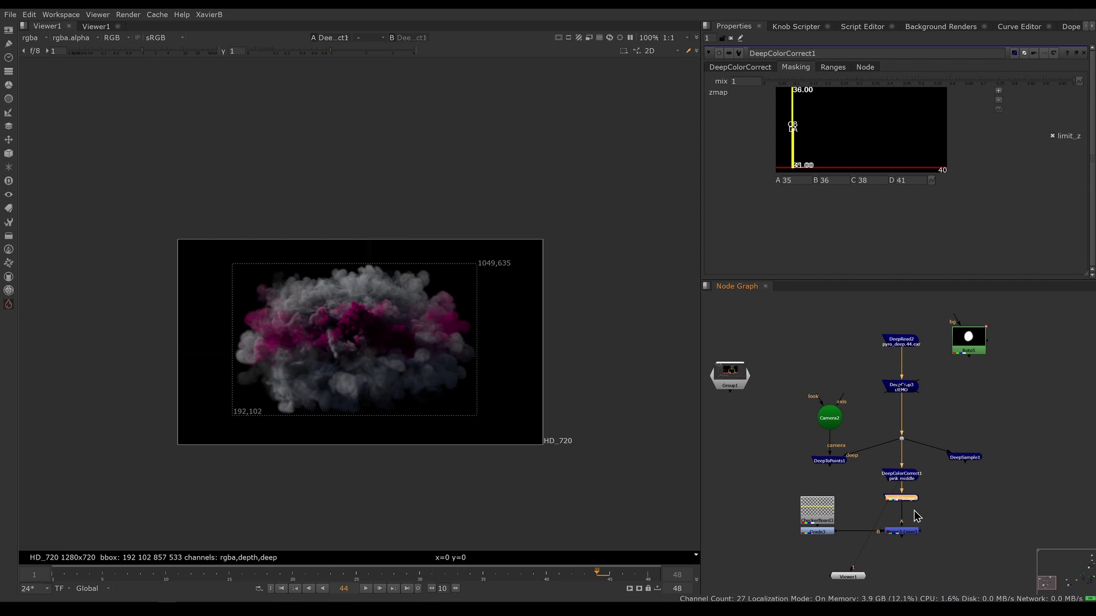
{"action": "left_click", "coordinate": [913, 514]}
{"action": "left_click", "coordinate": [906, 532]}
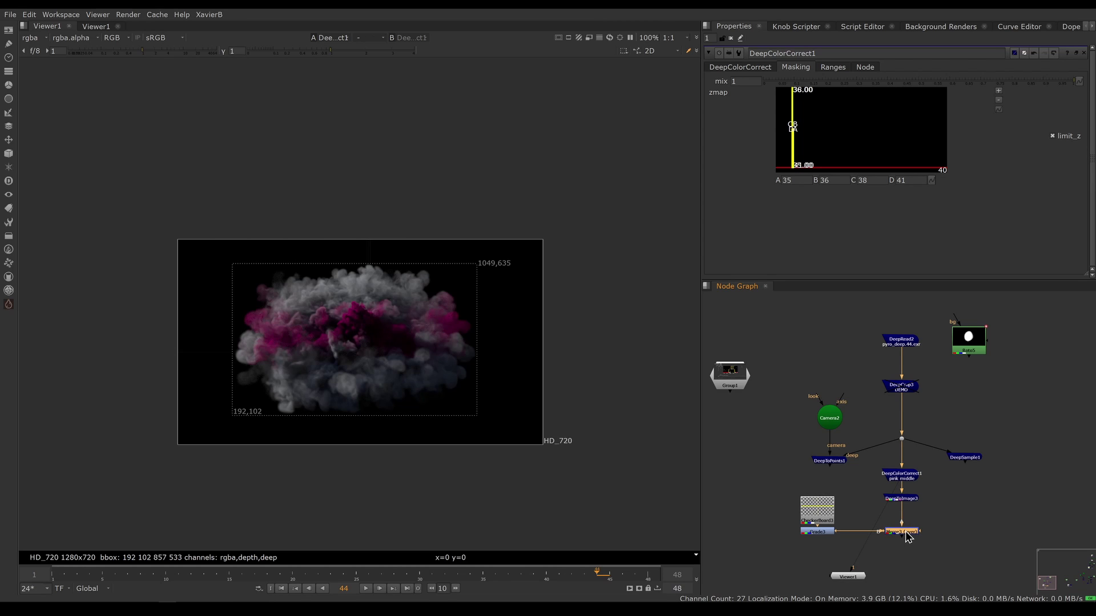
{"action": "key", "text": "1"}
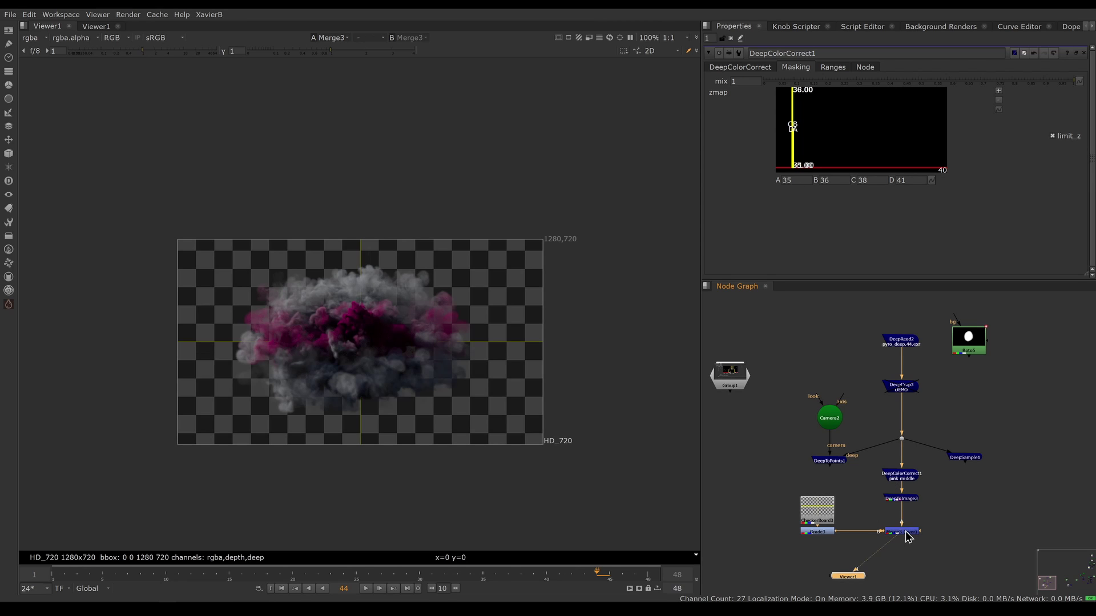
{"action": "left_click_drag", "start_coordinate": [178, 250], "coordinate": [497, 451], "text": "ctrl+shift"}
{"action": "right_click", "coordinate": [496, 451], "text": "ctrl"}
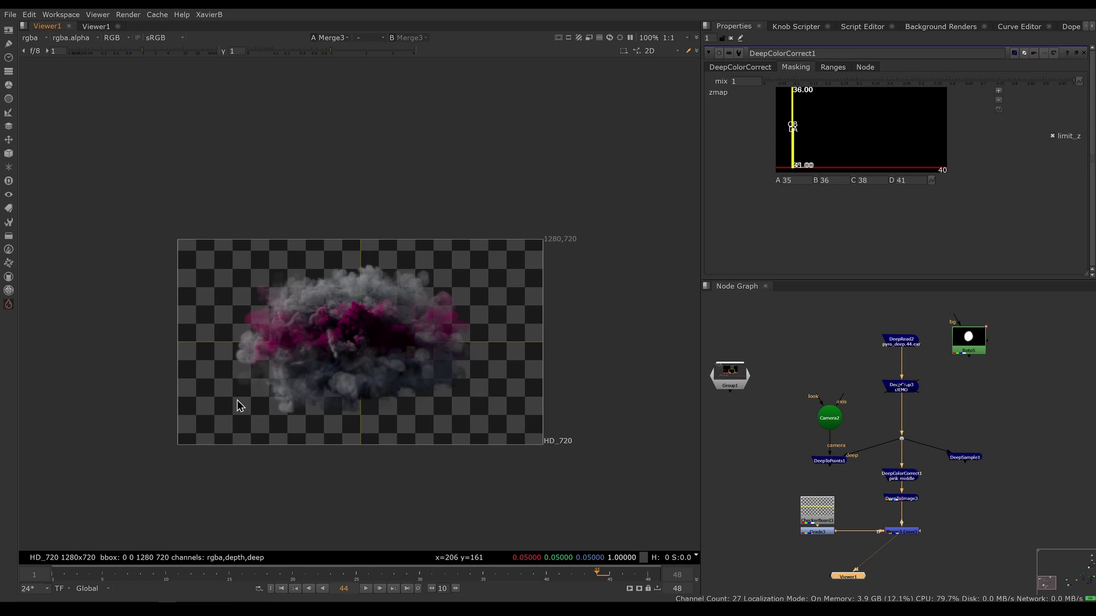
{"action": "left_click_drag", "start_coordinate": [326, 286], "coordinate": [413, 398], "text": "ctrl+shift"}
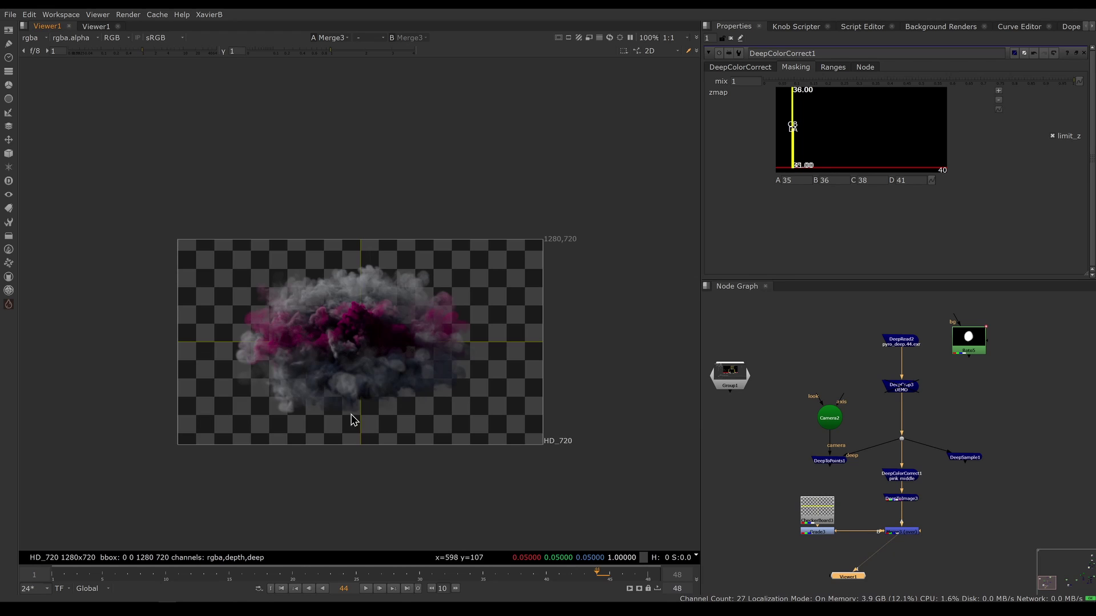
{"action": "left_click_drag", "start_coordinate": [309, 255], "coordinate": [414, 407], "text": "ctrl+shift"}
{"action": "left_click", "coordinate": [415, 412], "text": "ctrl"}
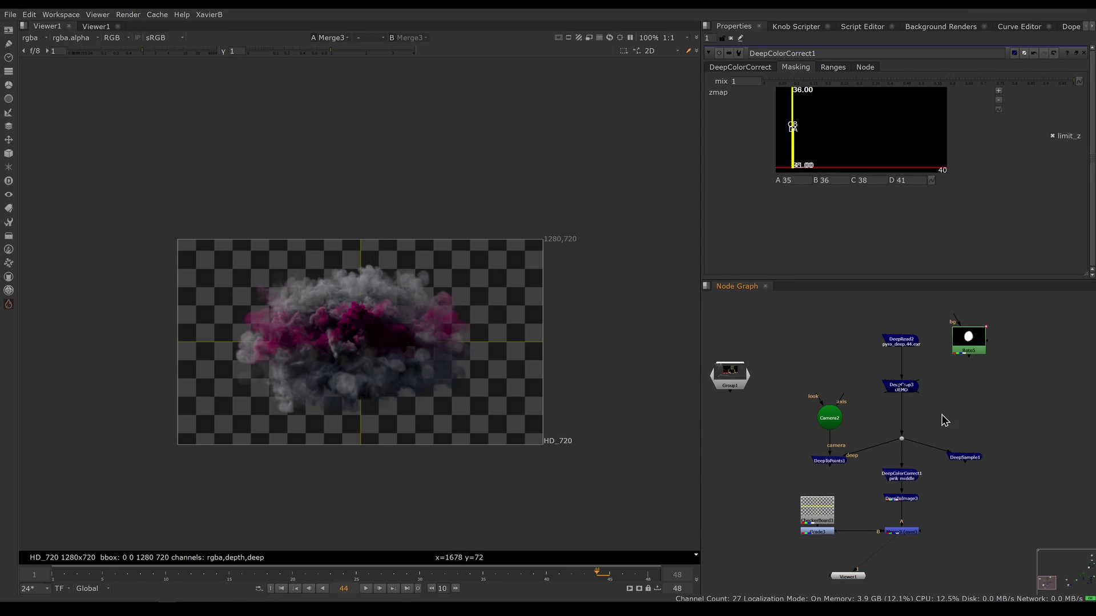
- Enable the DeepCrop3 node below DeepRead2, open its properties and display its output in the viewer
{"action": "left_click", "coordinate": [912, 391]}
{"action": "key", "text": "d"}
{"action": "key", "text": "d"}
{"action": "double_click", "coordinate": [912, 391]}
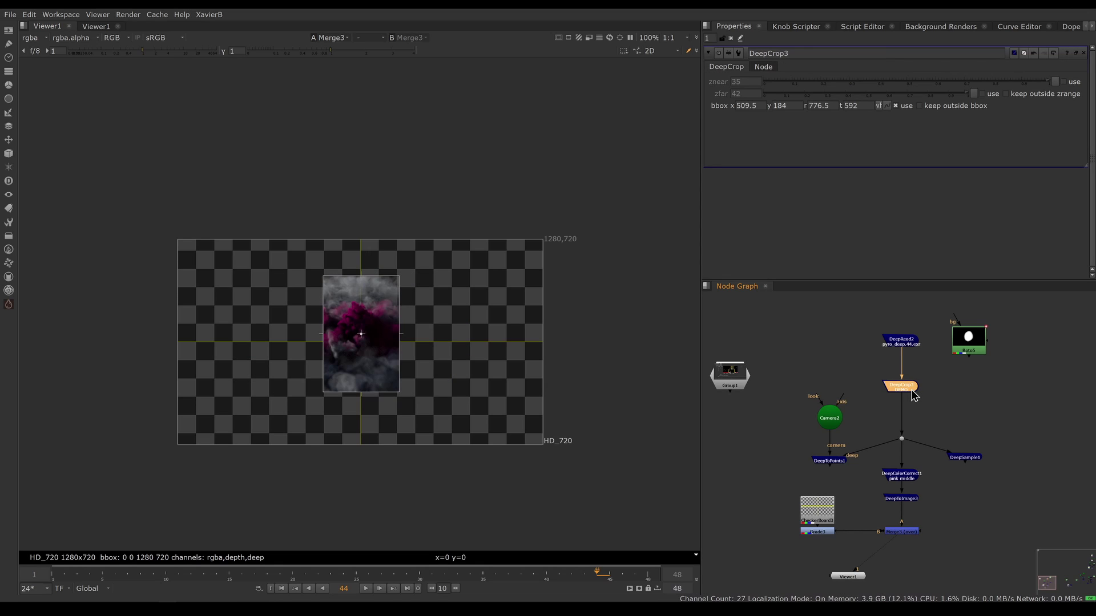
{"action": "key", "text": "1"}
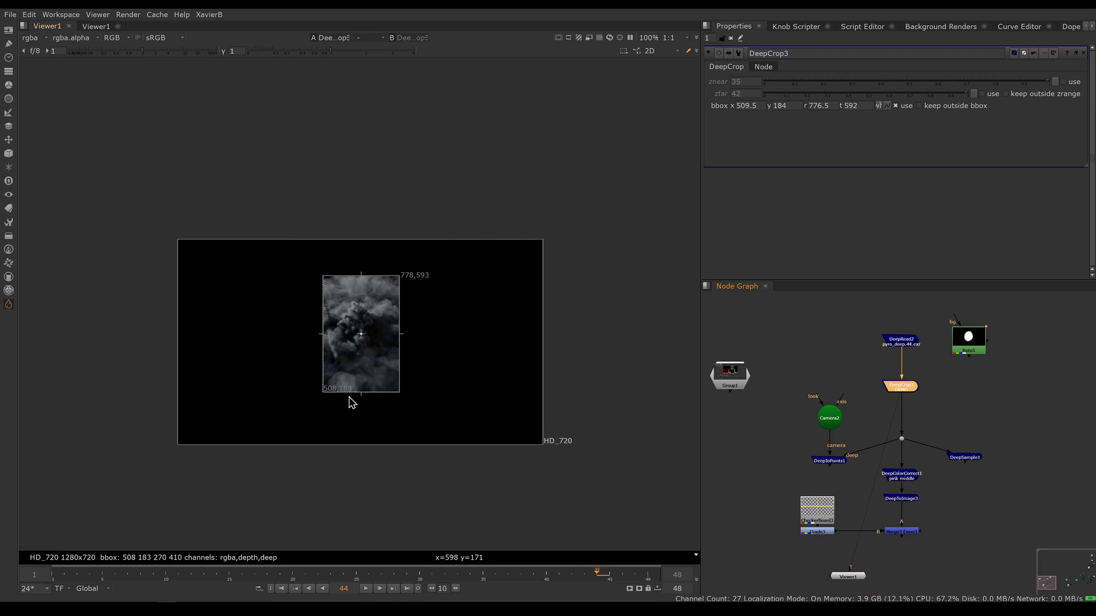
- Display the DeepToPoints1 point cloud and examine from several angles how DeepCrop3's bounding box cuts the smoke
{"action": "left_click_drag", "start_coordinate": [255, 292], "coordinate": [290, 386]}
{"action": "left_click", "coordinate": [831, 461]}
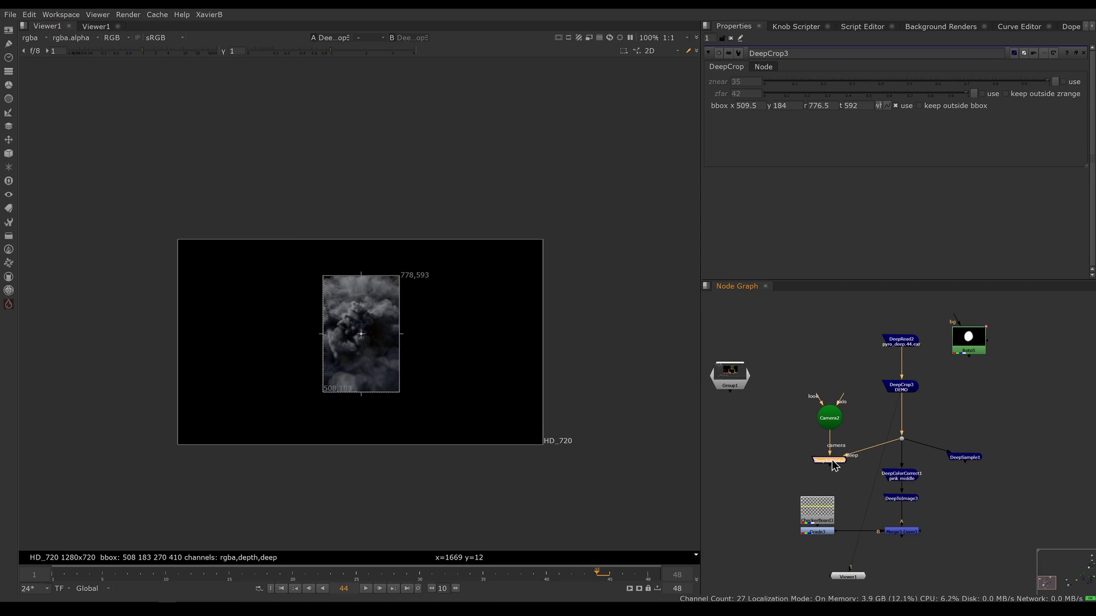
{"action": "key", "text": "1"}
{"action": "key", "text": "Tab"}
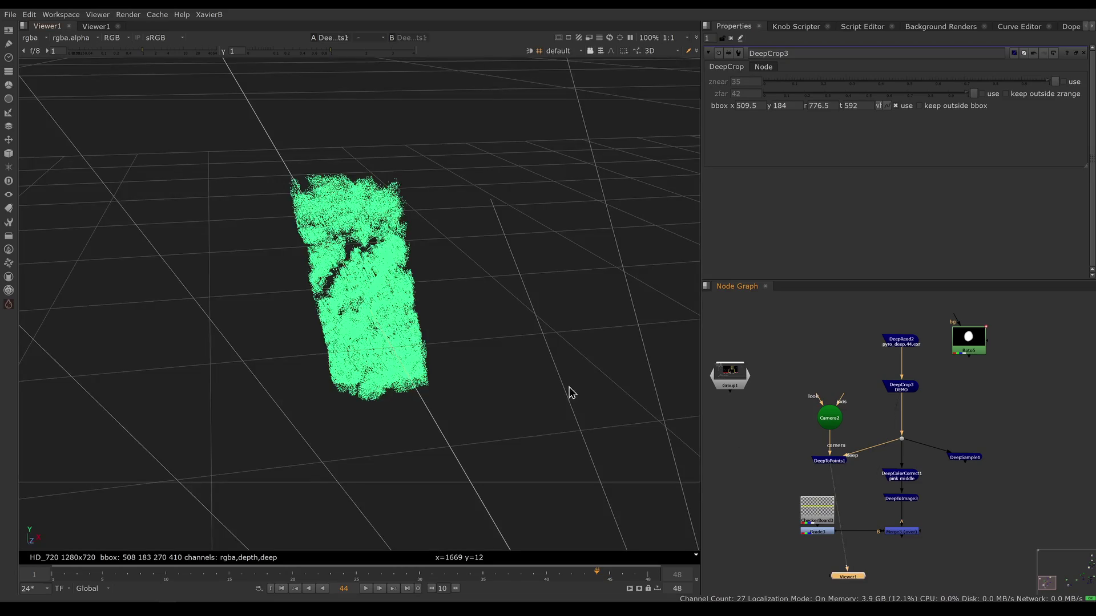
{"action": "left_click_drag", "start_coordinate": [543, 390], "coordinate": [513, 448], "text": "ctrl"}
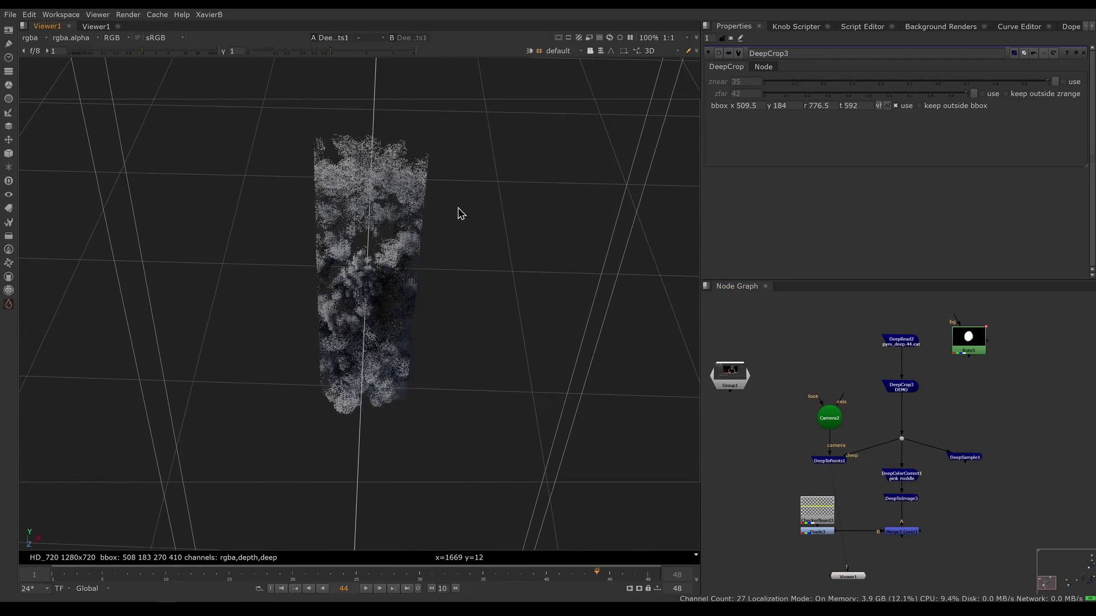
{"action": "left_click_drag", "start_coordinate": [214, 212], "coordinate": [313, 388]}
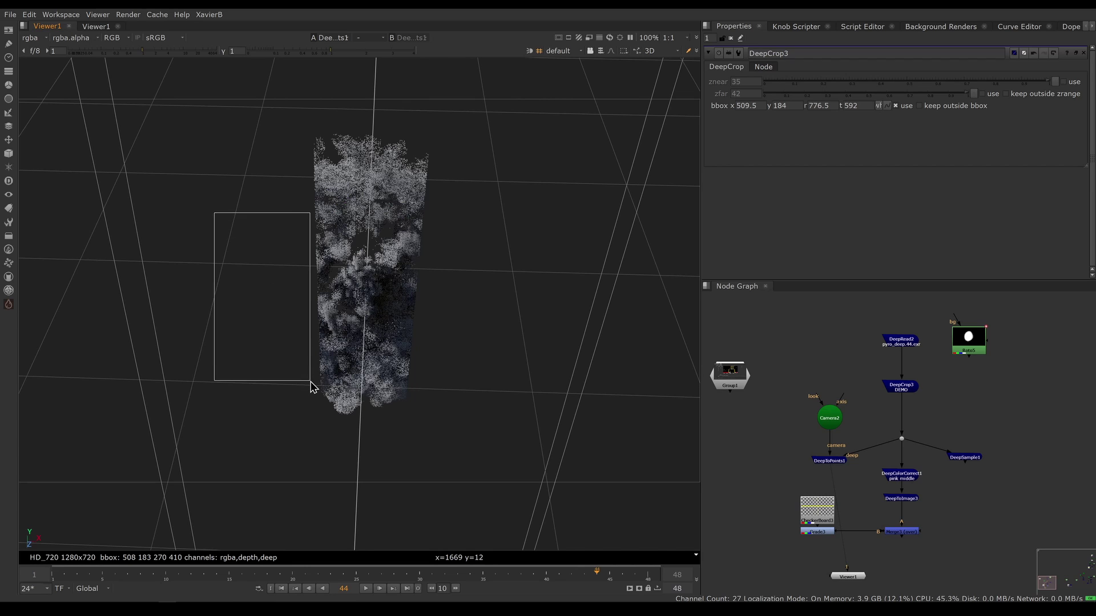
{"action": "left_click", "coordinate": [835, 463]}
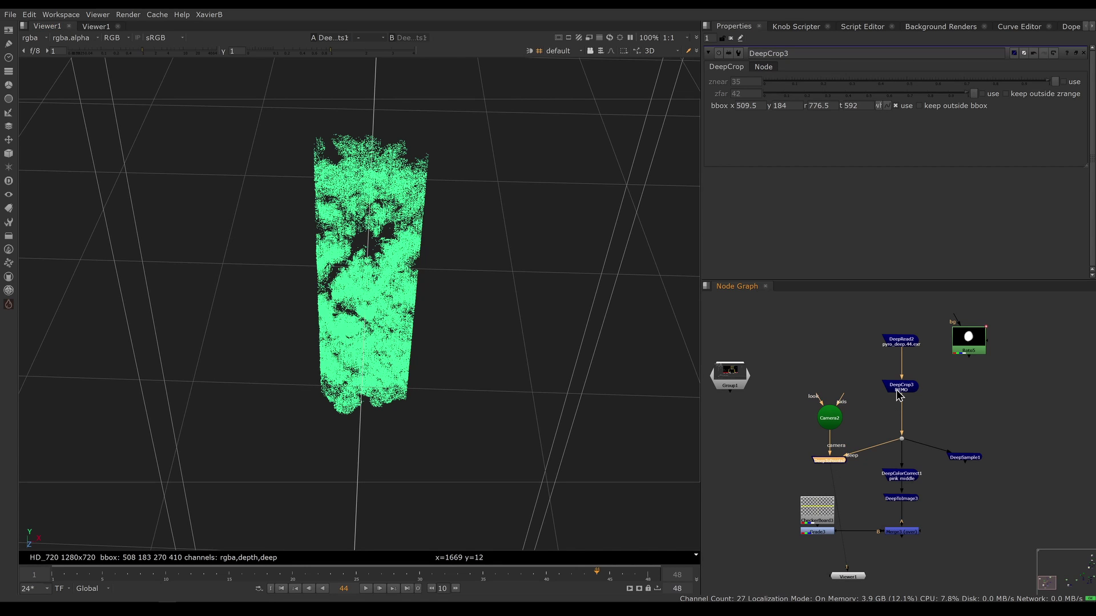
{"action": "left_click", "coordinate": [880, 406]}
{"action": "left_click", "coordinate": [912, 391]}
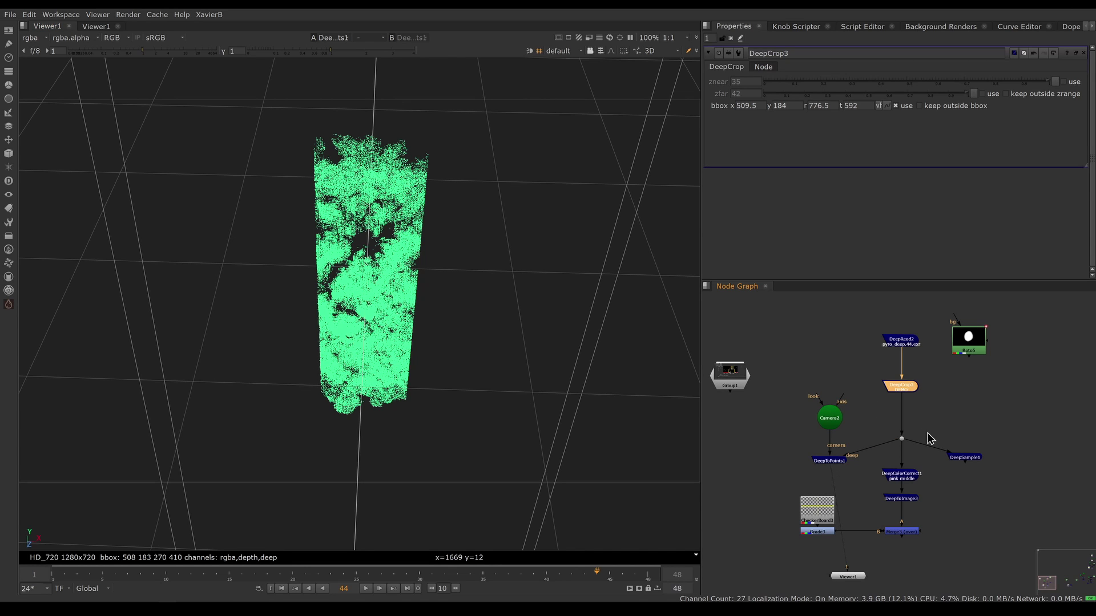
{"action": "left_click", "coordinate": [931, 439]}
{"action": "mouse_move", "coordinate": [507, 359]}
{"action": "left_mouse_down", "text": "ctrl"}
{"action": "mouse_move", "coordinate": [470, 374]}
{"action": "mouse_move", "coordinate": [446, 367]}
{"action": "mouse_move", "coordinate": [493, 368]}
{"action": "left_mouse_up", "text": "ctrl"}
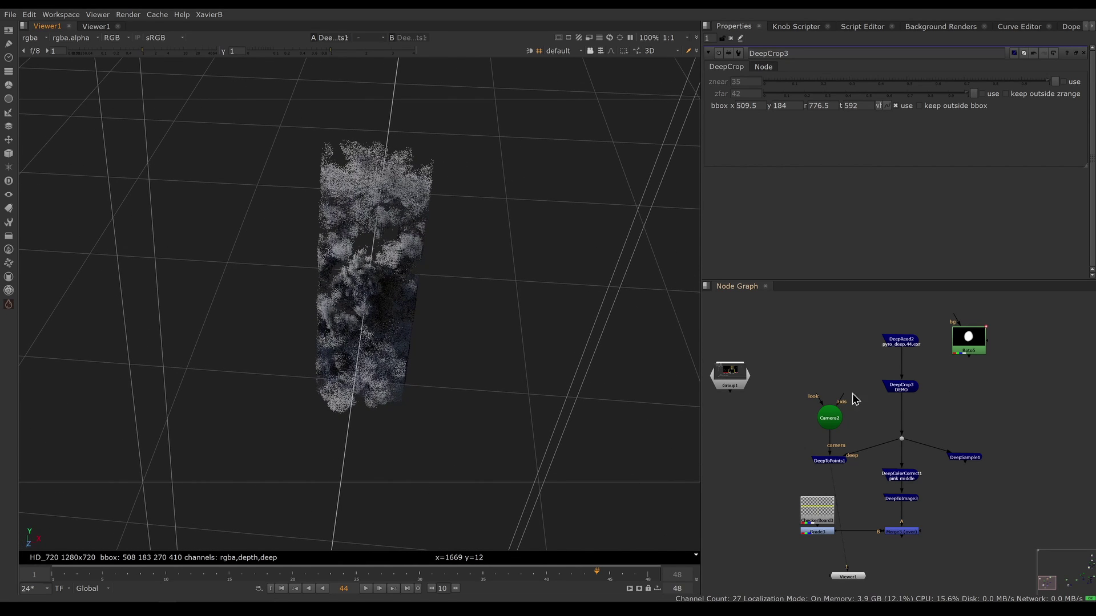
- Switch DeepCrop3 from bounding box cropping to depth cropping with znear 35 and zfar 42
{"action": "left_click", "coordinate": [913, 389]}
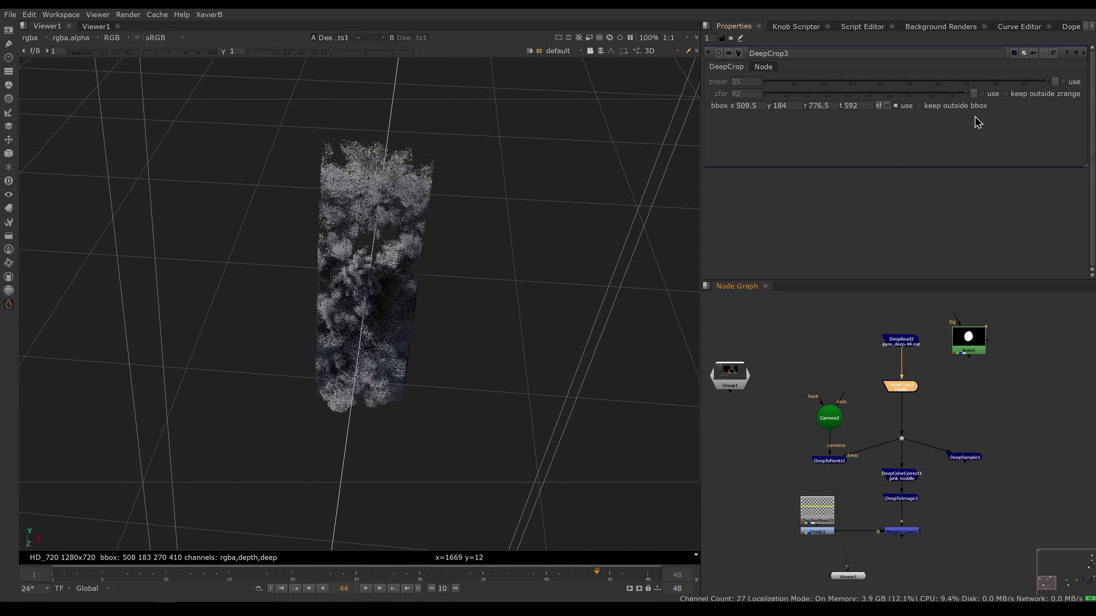
{"action": "left_click", "coordinate": [903, 108]}
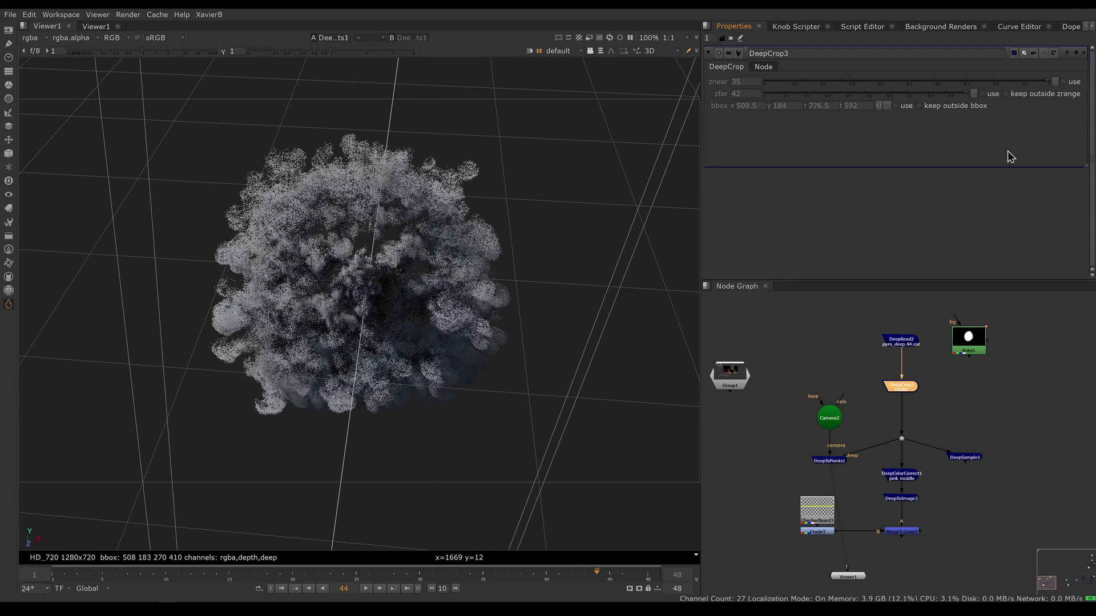
{"action": "left_click", "coordinate": [982, 94]}
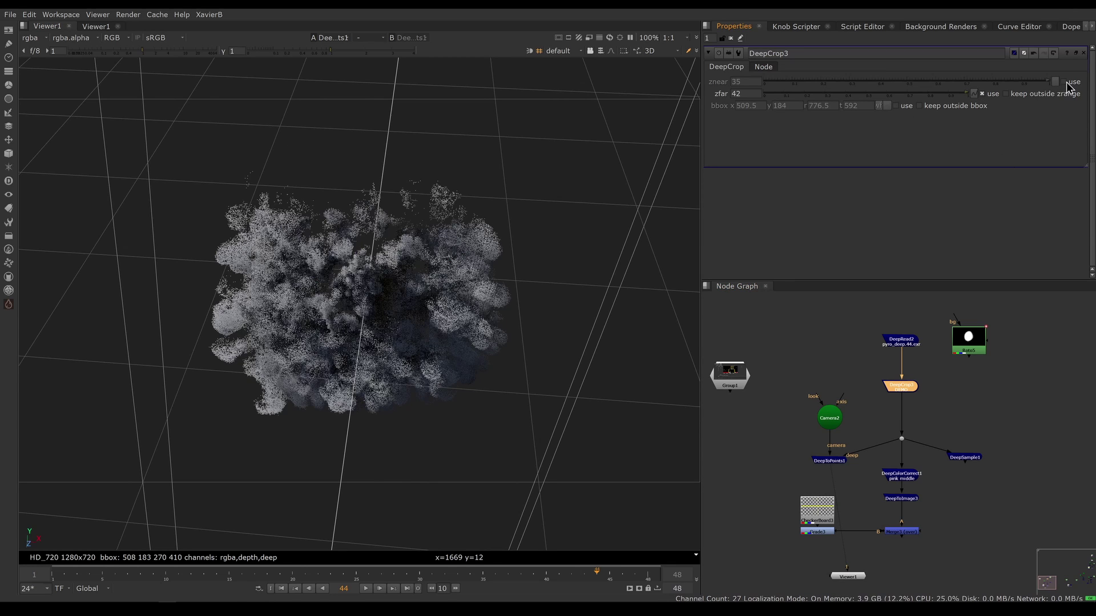
{"action": "left_click", "coordinate": [1064, 82]}
{"action": "mouse_move", "coordinate": [563, 361]}
{"action": "left_mouse_down", "text": "ctrl"}
{"action": "mouse_move", "coordinate": [558, 435]}
{"action": "mouse_move", "coordinate": [394, 374]}
{"action": "mouse_move", "coordinate": [383, 357]}
{"action": "mouse_move", "coordinate": [396, 379]}
{"action": "mouse_move", "coordinate": [489, 360]}
{"action": "mouse_move", "coordinate": [542, 365]}
{"action": "left_mouse_up", "text": "ctrl"}
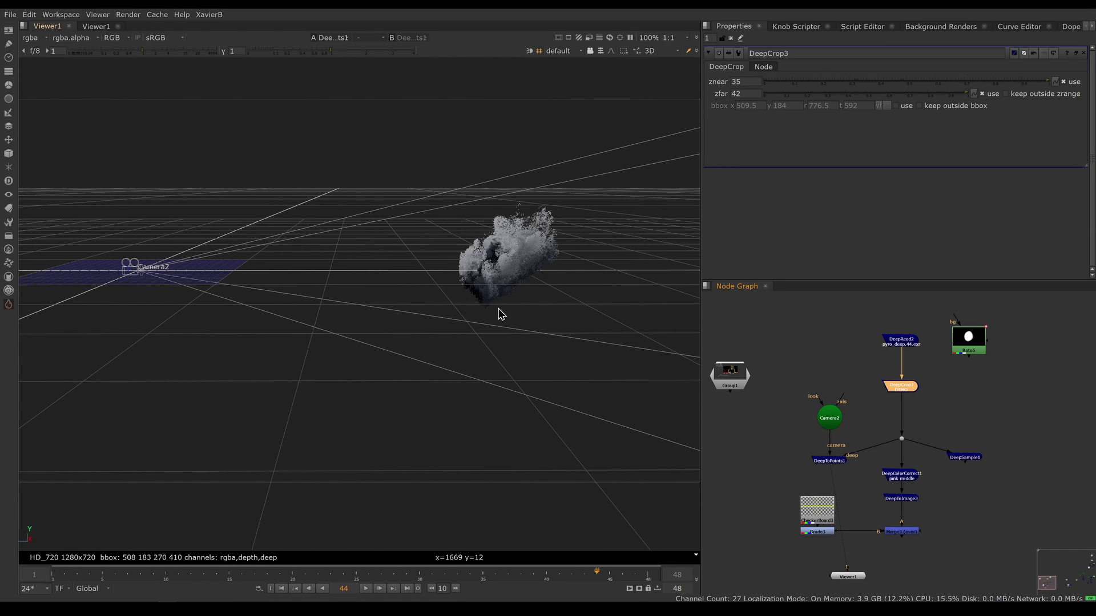
- Examine the depth-cropped point cloud from the side in relation to Camera2 and DeepCrop3's znear setting
{"action": "left_click_drag", "start_coordinate": [448, 306], "coordinate": [483, 359], "text": "ctrl"}
{"action": "left_click", "coordinate": [420, 218]}
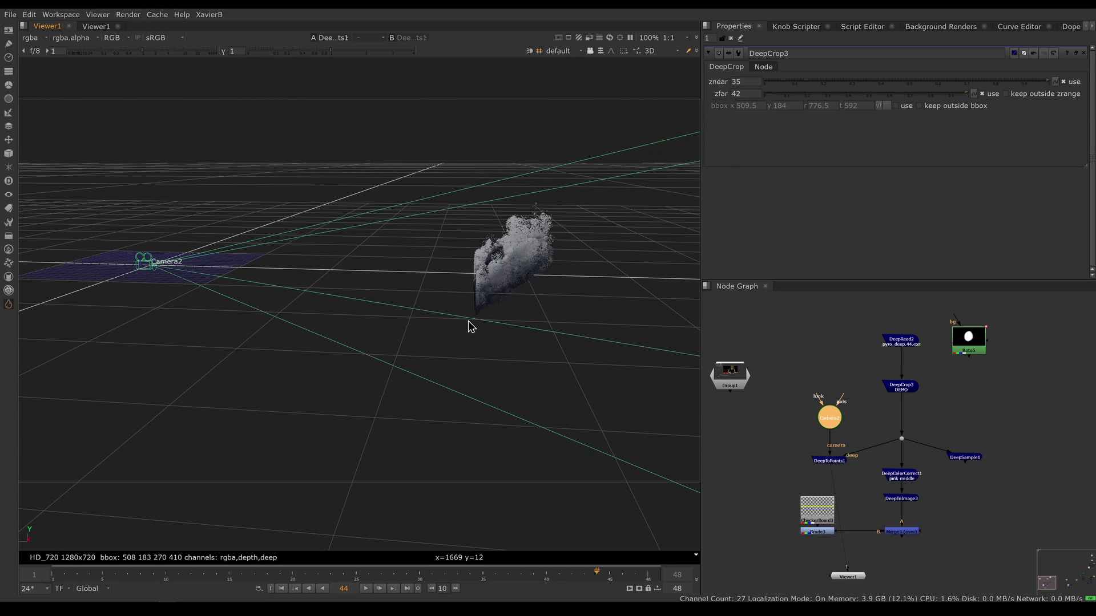
{"action": "left_click_drag", "start_coordinate": [758, 82], "coordinate": [725, 83]}
{"action": "key", "text": "Tab"}
{"action": "left_click", "coordinate": [908, 387]}
{"action": "left_click", "coordinate": [539, 370]}
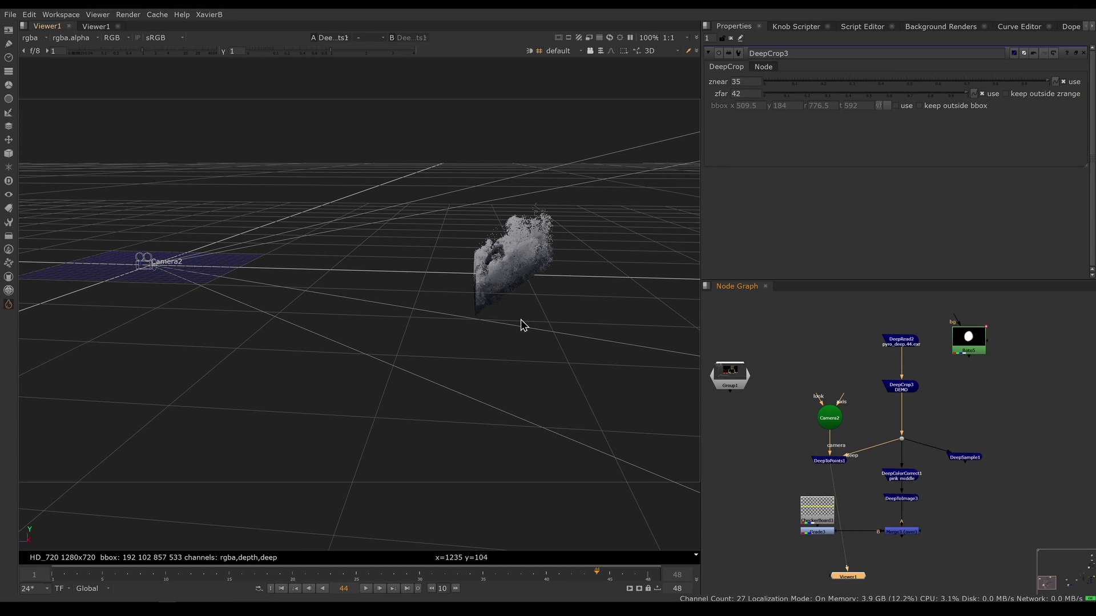
{"action": "left_click", "coordinate": [741, 83]}
{"action": "key", "text": "Tab"}
- Re-enable DeepCrop3's bounding box alongside its depth range and display the combined crop in 2D
{"action": "left_click", "coordinate": [907, 111]}
{"action": "left_click_drag", "start_coordinate": [448, 359], "coordinate": [354, 217], "text": "ctrl"}
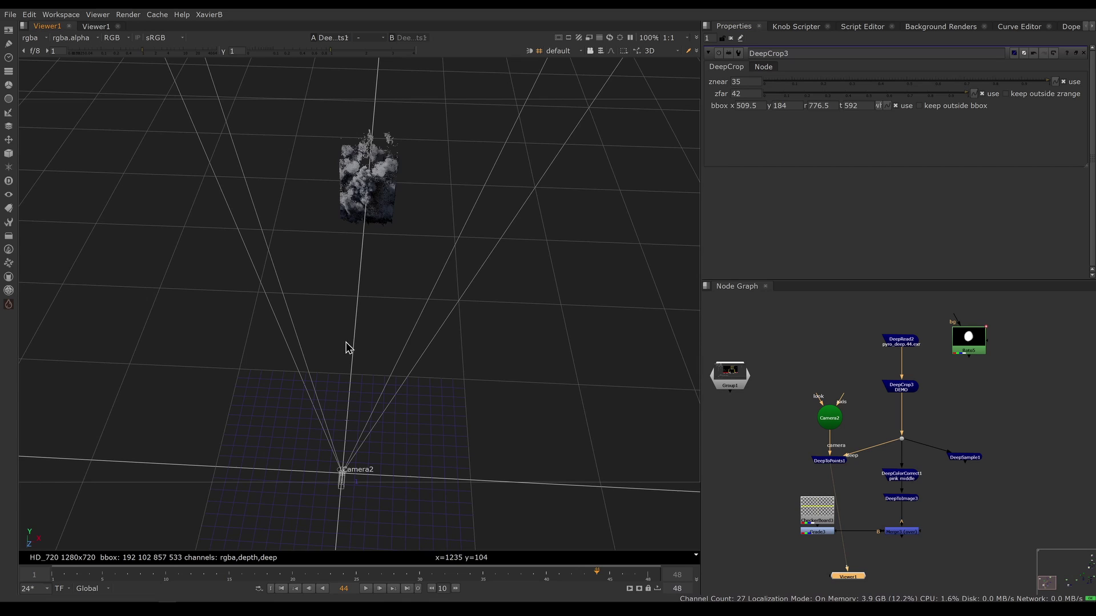
{"action": "left_click", "coordinate": [753, 81]}
{"action": "key", "text": "Tab"}
{"action": "left_click", "coordinate": [901, 387]}
{"action": "key", "text": "1"}
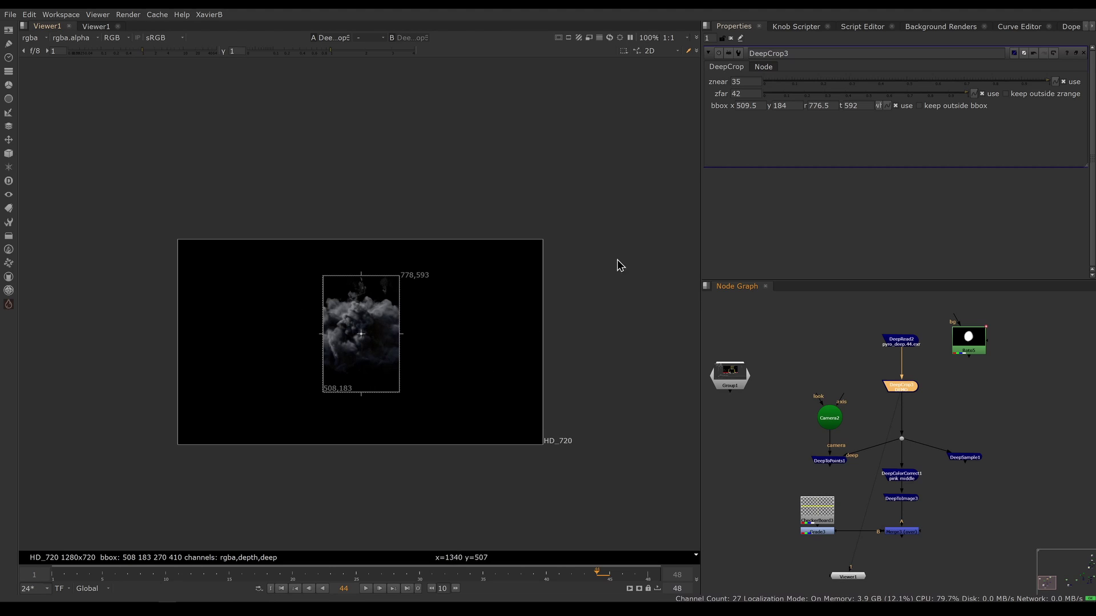
- Turn off DeepCrop3's znear and zfar limits, leaving only the bounding box crop in use
{"action": "left_click", "coordinate": [991, 96]}
{"action": "left_click", "coordinate": [1073, 82]}
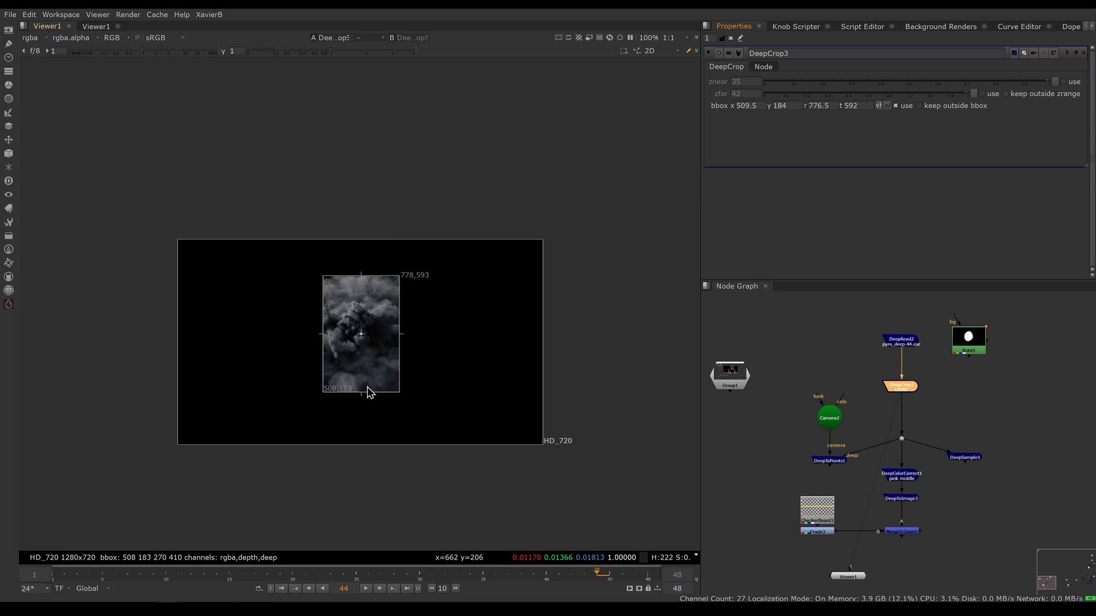
{"action": "left_click", "coordinate": [938, 413]}
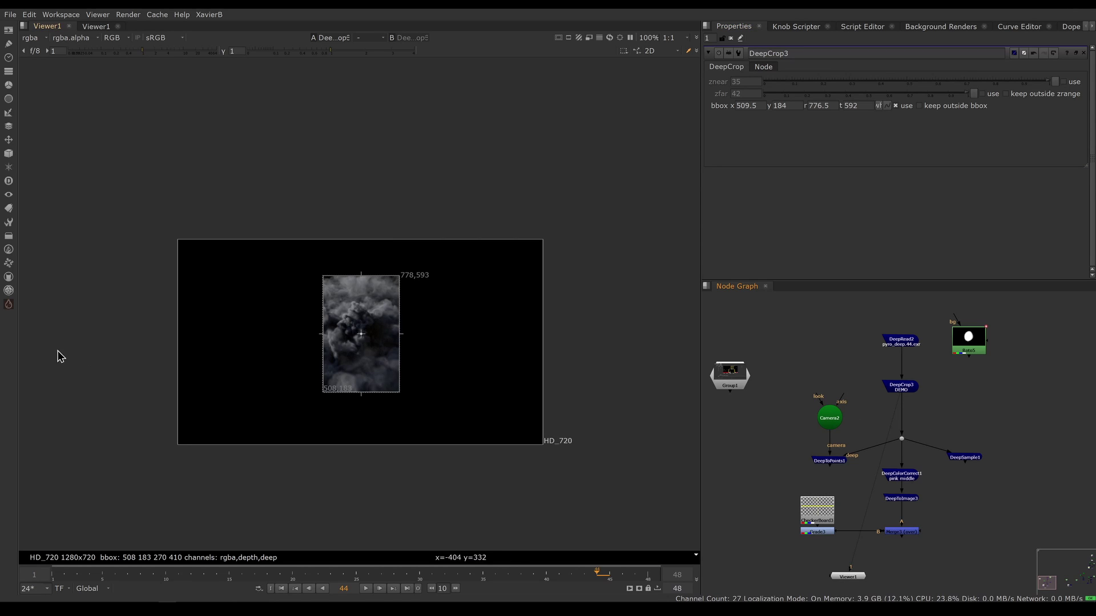
- Add a PxF_DeepMask node, connecting its deep input to DeepRead2 and its mask input to the Roto node
{"action": "left_click", "coordinate": [8, 305]}
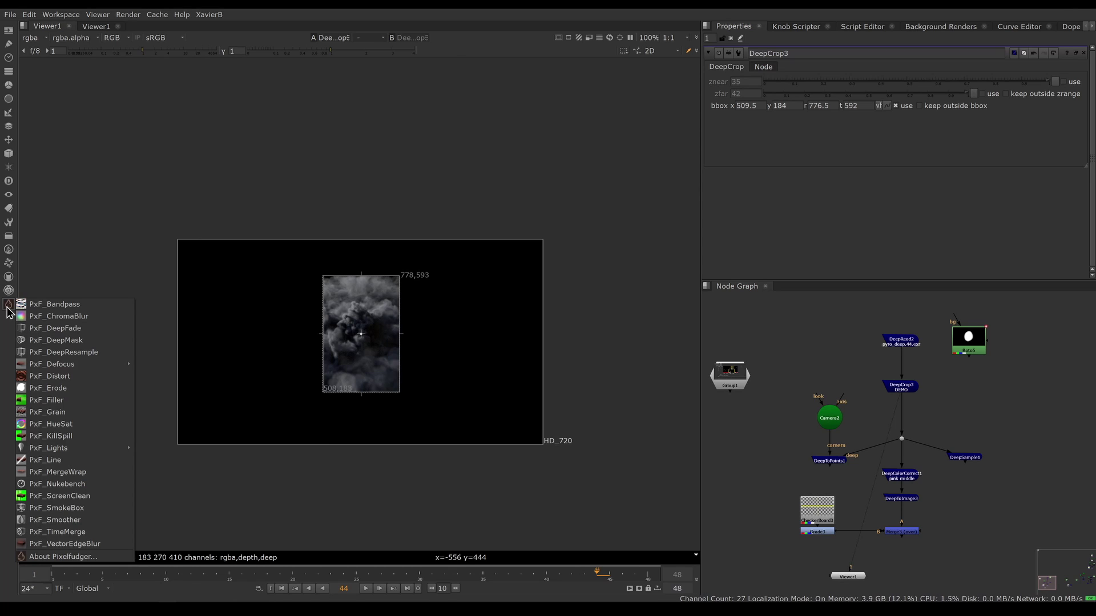
{"action": "left_click", "coordinate": [57, 341]}
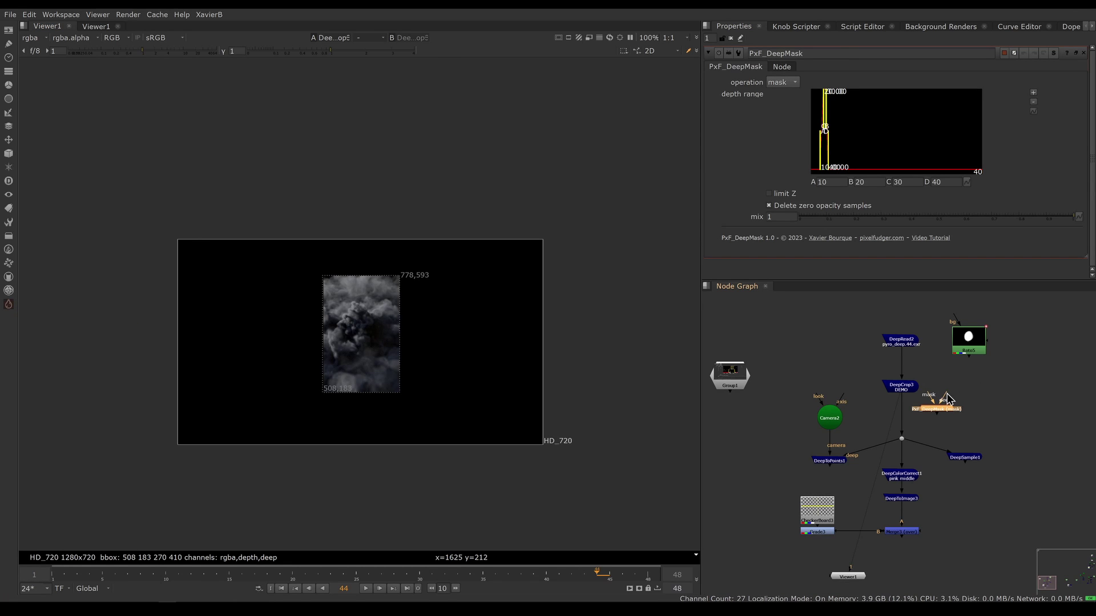
{"action": "left_click", "coordinate": [892, 344]}
{"action": "left_click_drag", "start_coordinate": [945, 395], "coordinate": [904, 347]}
{"action": "left_click", "coordinate": [925, 401]}
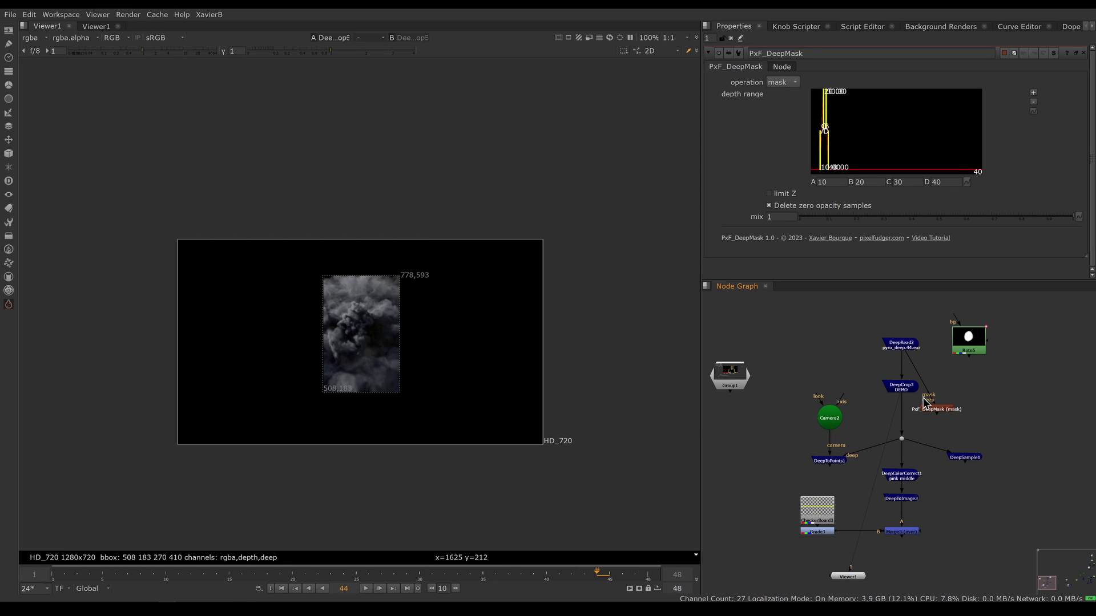
{"action": "left_click_drag", "start_coordinate": [928, 400], "coordinate": [969, 358]}
- Pull DeepCrop3 out of the node chain, insert PxF_DeepMask in its place below DeepRead2 and display the masked smoke
{"action": "left_click", "coordinate": [909, 390]}
{"action": "left_click_drag", "start_coordinate": [910, 394], "coordinate": [842, 386]}
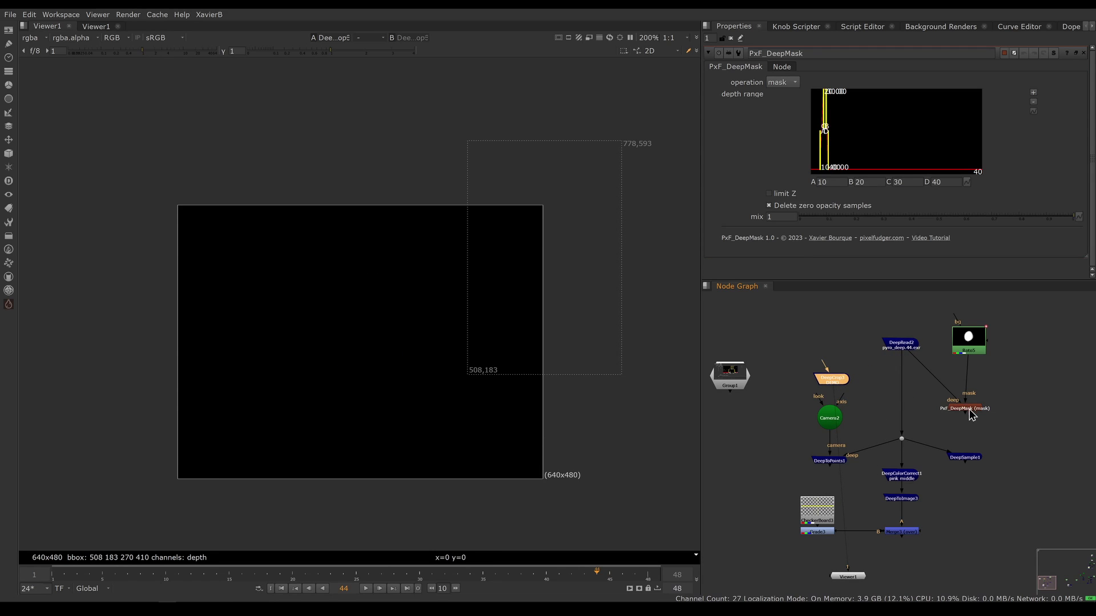
{"action": "left_click_drag", "start_coordinate": [963, 407], "coordinate": [930, 402]}
{"action": "left_click", "coordinate": [966, 345]}
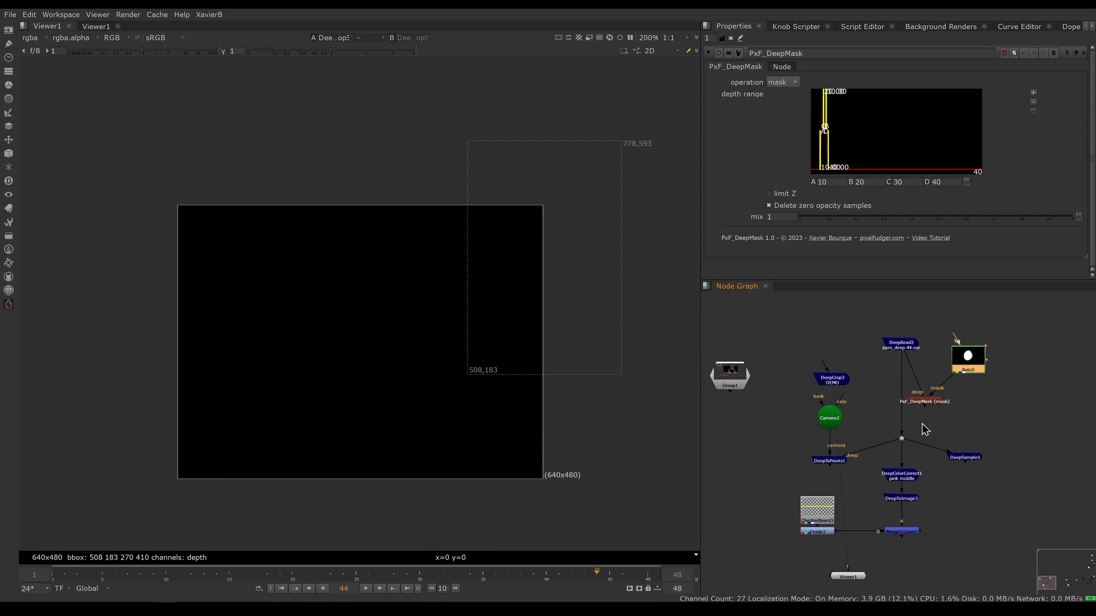
{"action": "left_click_drag", "start_coordinate": [931, 407], "coordinate": [907, 407]}
{"action": "key", "text": "1"}
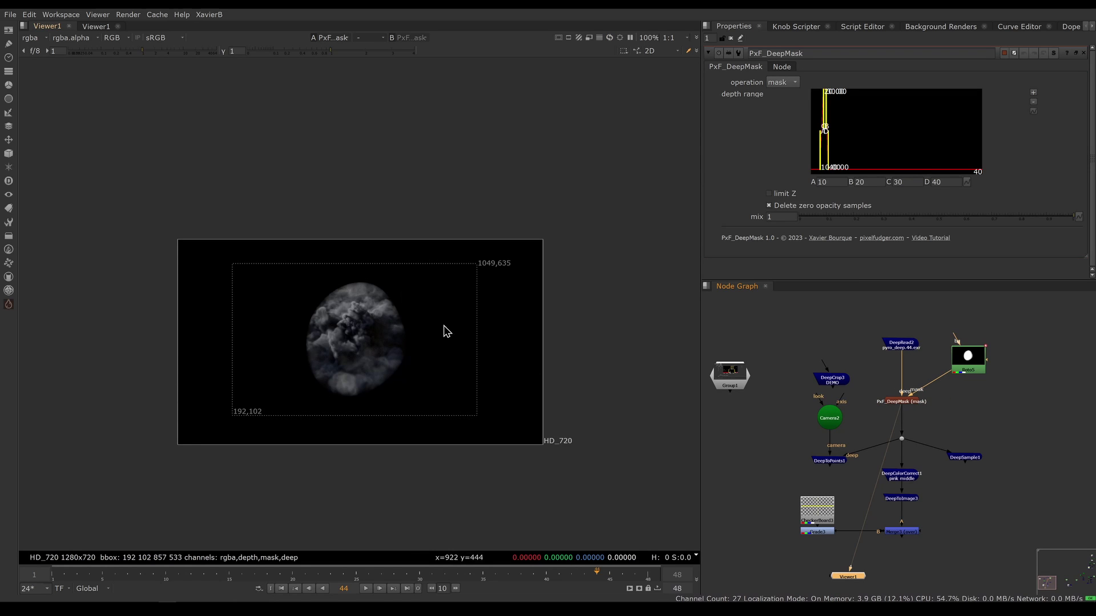
- Move the Roto node closer to PxF_DeepMask and inspect the alpha channel of the masked smoke
{"action": "left_click", "coordinate": [969, 371]}
{"action": "left_click_drag", "start_coordinate": [970, 371], "coordinate": [946, 379]}
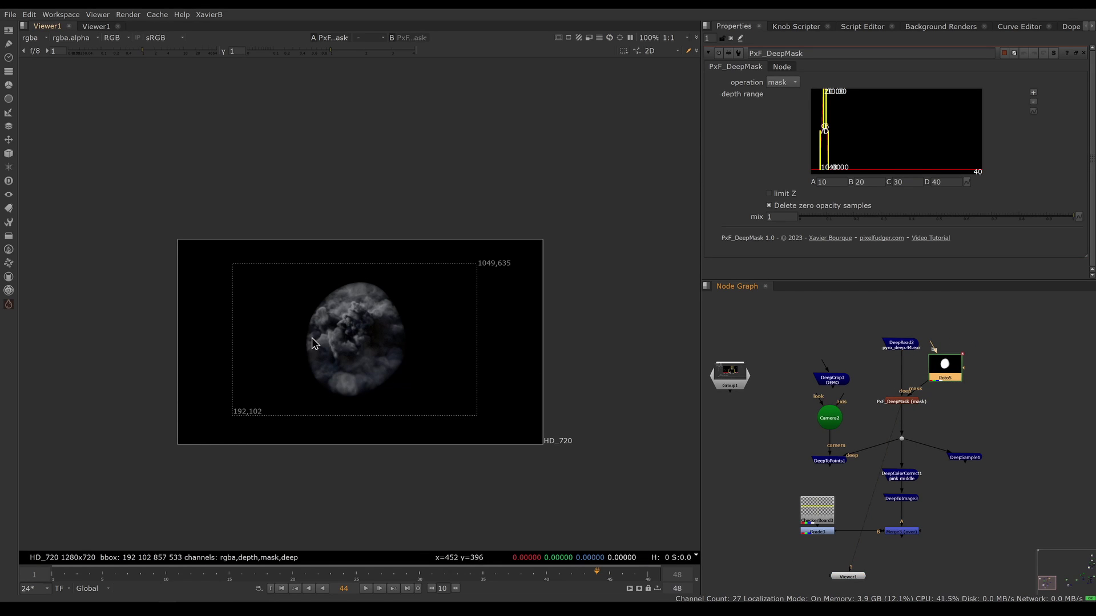
{"action": "scroll", "coordinate": [366, 354], "scroll_direction": "up", "scroll_amount": 3}
{"action": "middle_click_drag", "start_coordinate": [387, 370], "coordinate": [394, 382]}
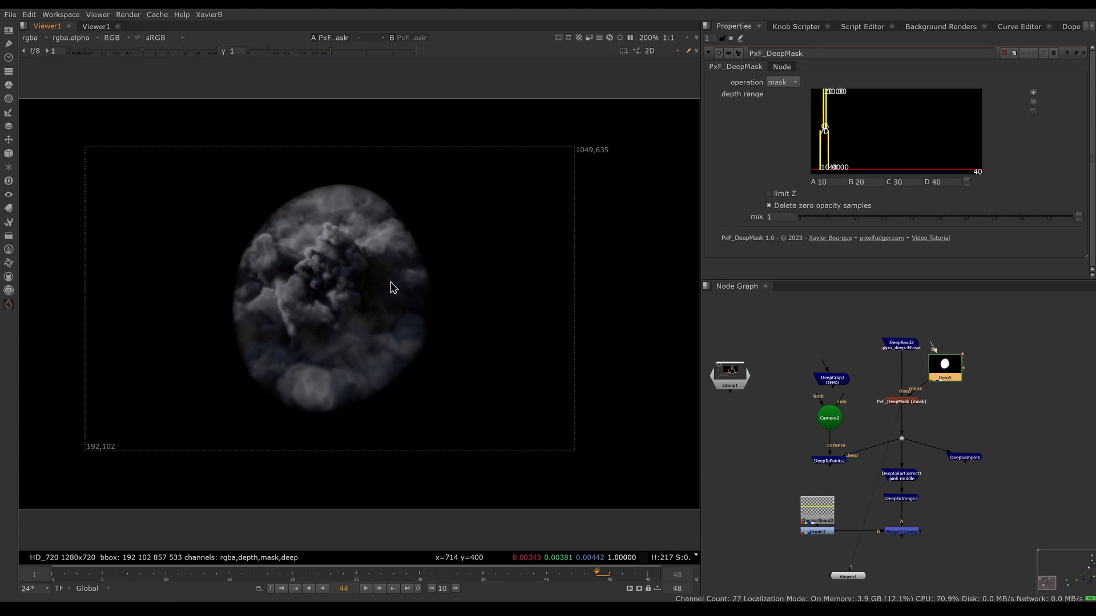
{"action": "key", "text": "a"}
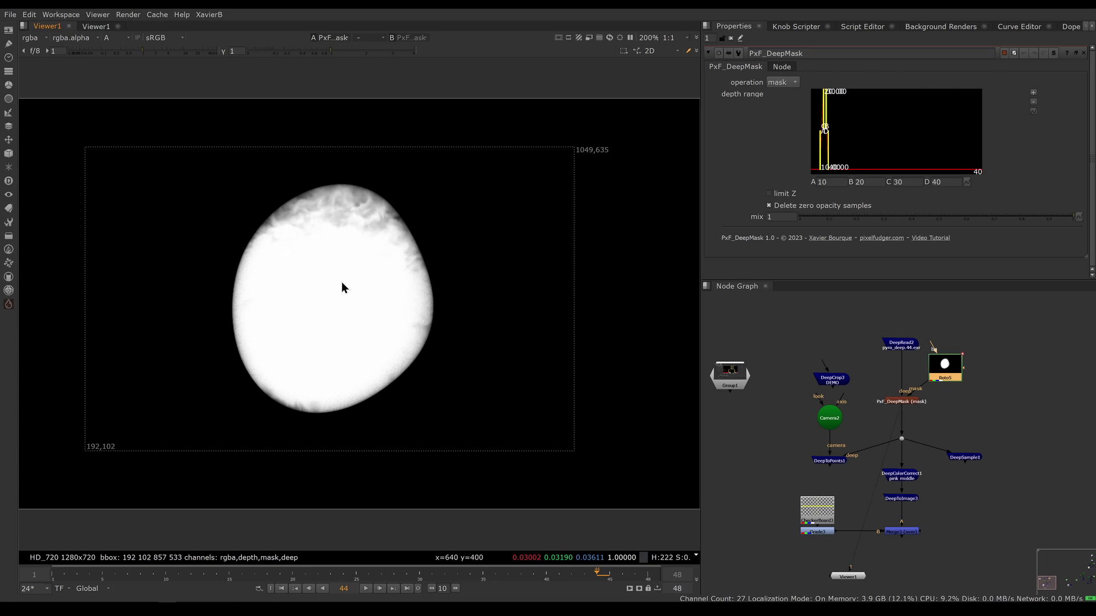
- Display the DeepToPoints1 point cloud in 3D and examine the masked smoke from an angle
{"action": "double_click", "coordinate": [945, 365]}
{"action": "left_click", "coordinate": [830, 461]}
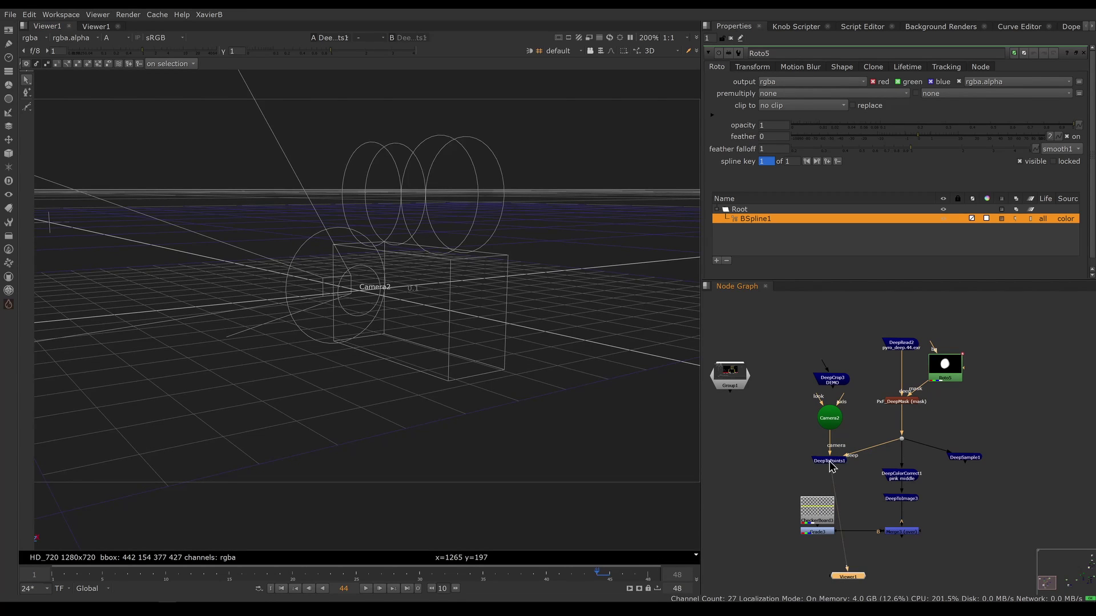
{"action": "double_click", "coordinate": [830, 461]}
{"action": "mouse_move", "coordinate": [516, 396]}
{"action": "left_mouse_down", "text": "ctrl"}
{"action": "mouse_move", "coordinate": [511, 413]}
{"action": "mouse_move", "coordinate": [501, 391]}
{"action": "left_mouse_up", "text": "ctrl"}
{"action": "left_click", "coordinate": [485, 396]}
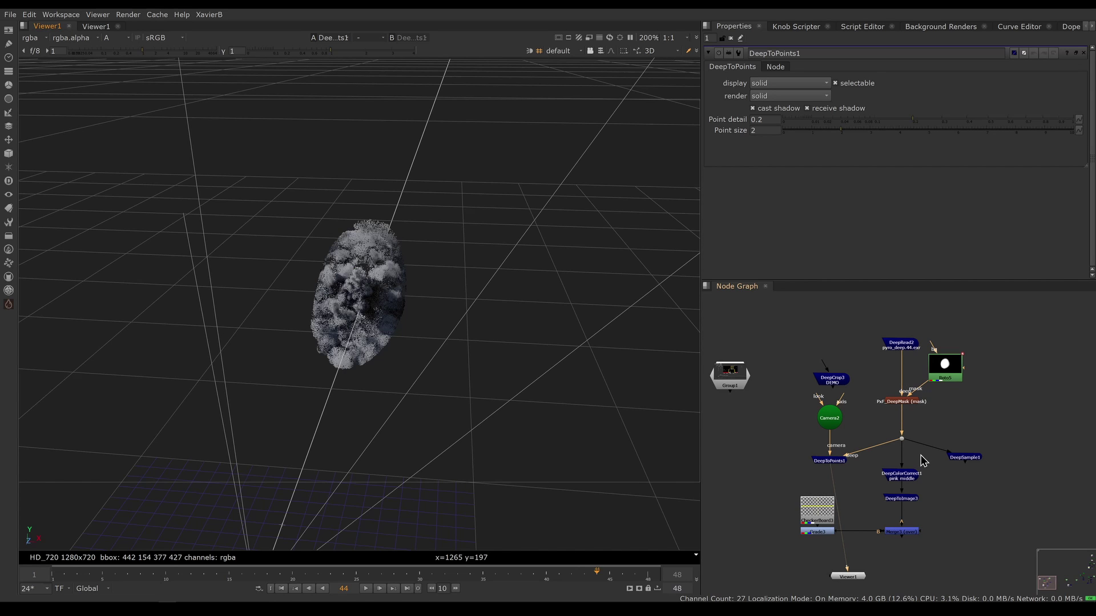
- Compare the DeepRead2 and PxF_DeepMask outputs, ending on the DeepColorCorrect1 result in full colour
{"action": "left_click", "coordinate": [912, 348]}
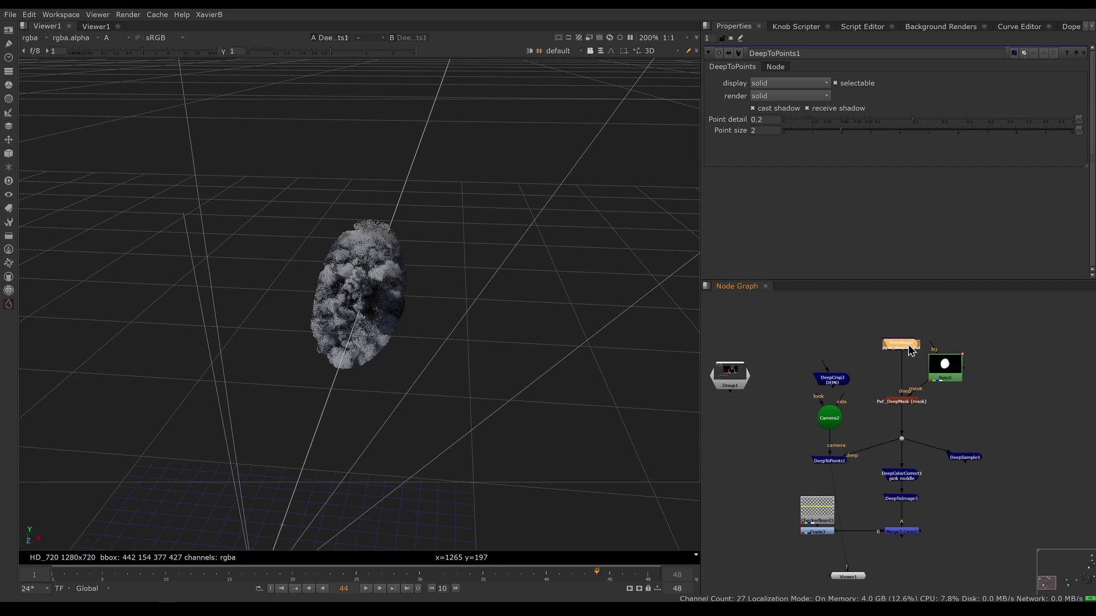
{"action": "key", "text": "1"}
{"action": "left_click", "coordinate": [912, 402]}
{"action": "key", "text": "1"}
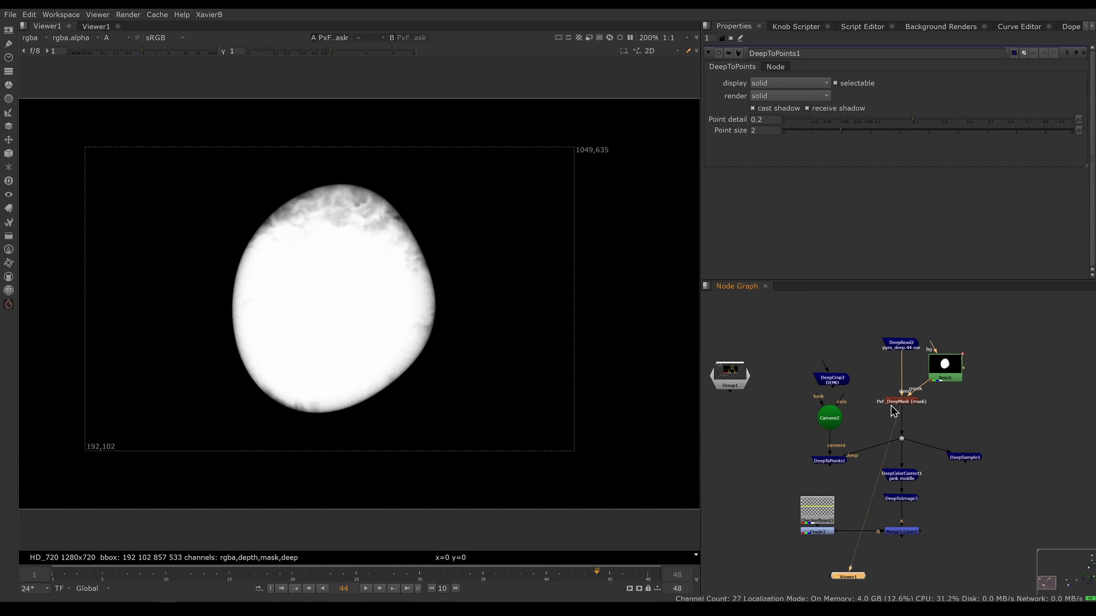
{"action": "left_click", "coordinate": [902, 475]}
{"action": "key", "text": "1"}
{"action": "key", "text": "a"}
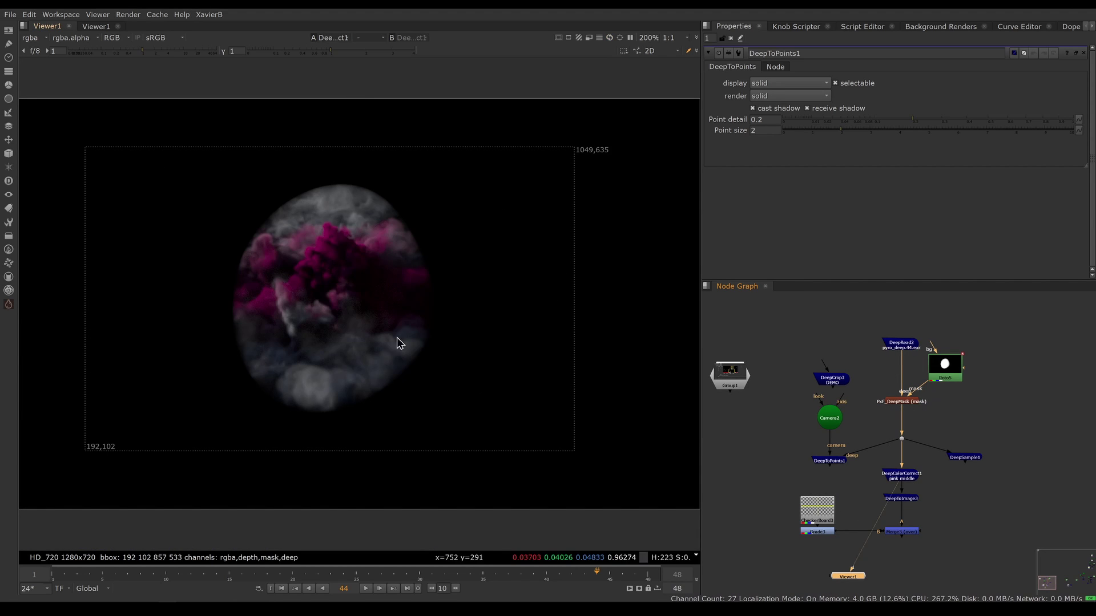
- Toggle DeepColorCorrect1 off and on, and display the merge of the masked smoke over the checkerboard
{"action": "left_click", "coordinate": [906, 479]}
{"action": "key", "text": "d"}
{"action": "key", "text": "d"}
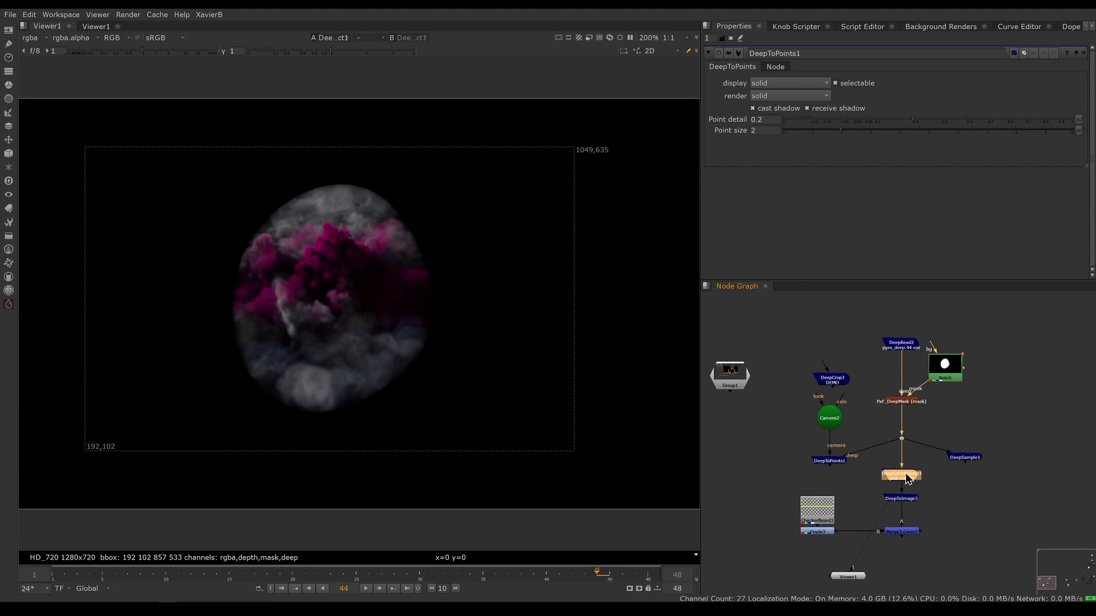
{"action": "left_click", "coordinate": [907, 499]}
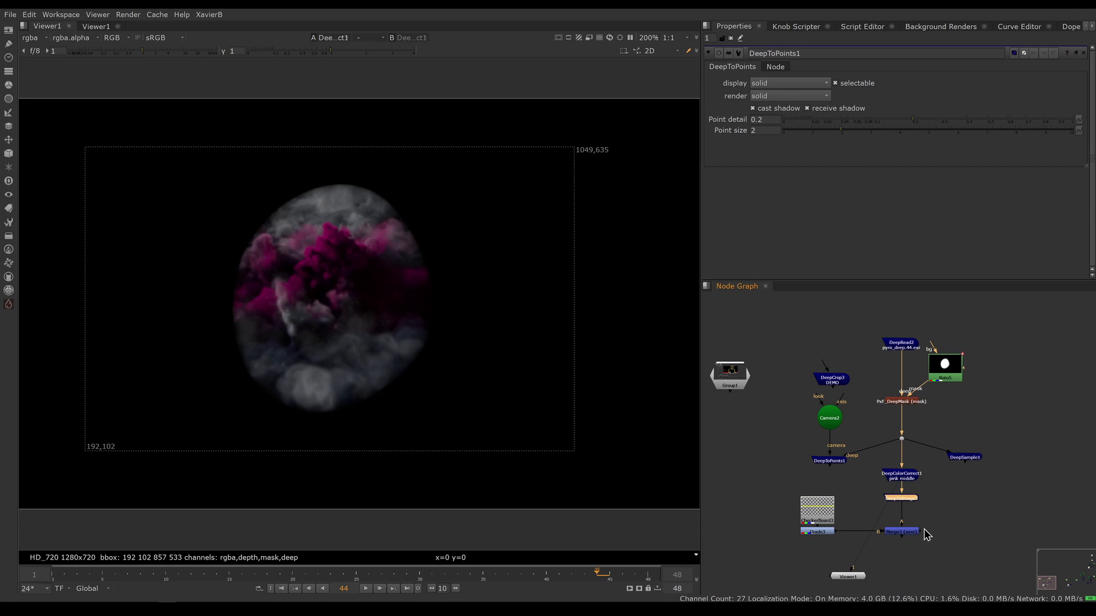
{"action": "left_click", "coordinate": [915, 534]}
{"action": "key", "text": "1"}
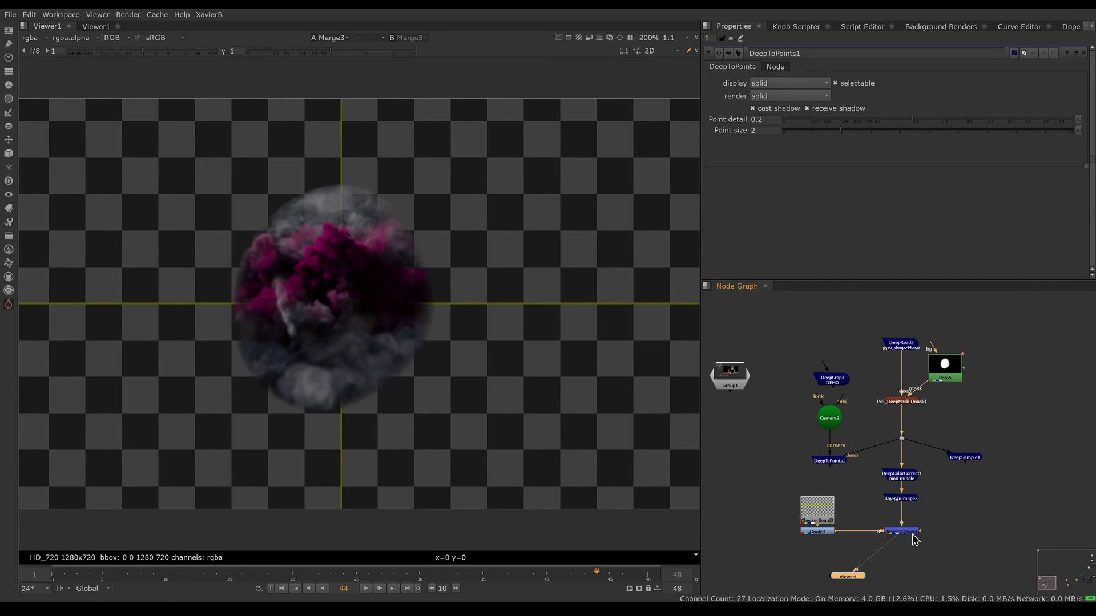
- Display PxF_DeepMask, set its operation to stencil and sample the area inside the cut-out
{"action": "left_click", "coordinate": [902, 402]}
{"action": "left_click_drag", "start_coordinate": [871, 395], "coordinate": [930, 421]}
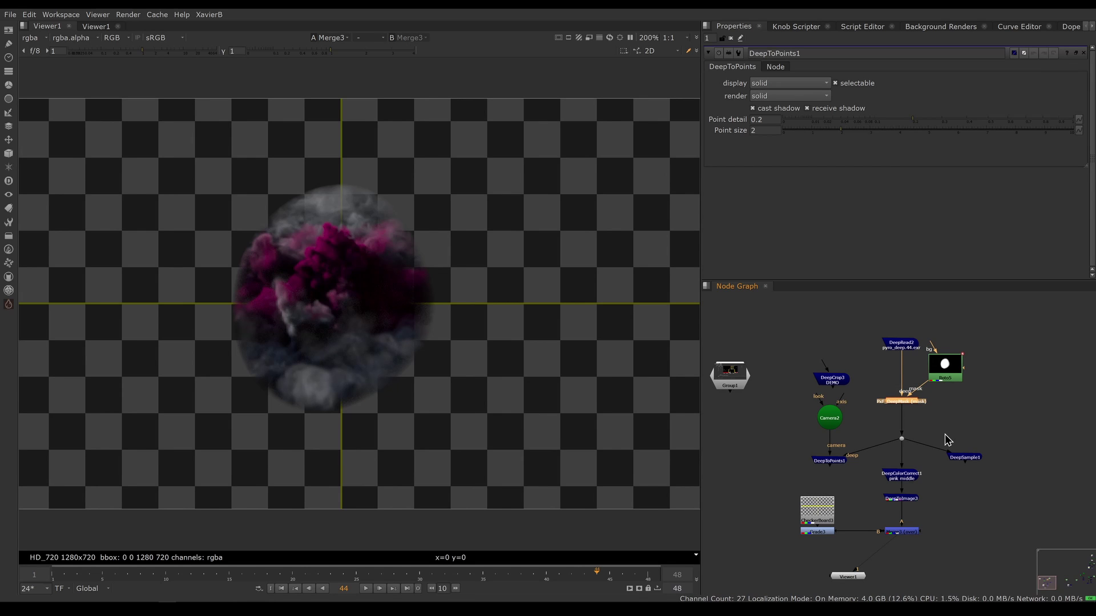
{"action": "left_click", "coordinate": [907, 405]}
{"action": "key", "text": "1"}
{"action": "double_click", "coordinate": [907, 404]}
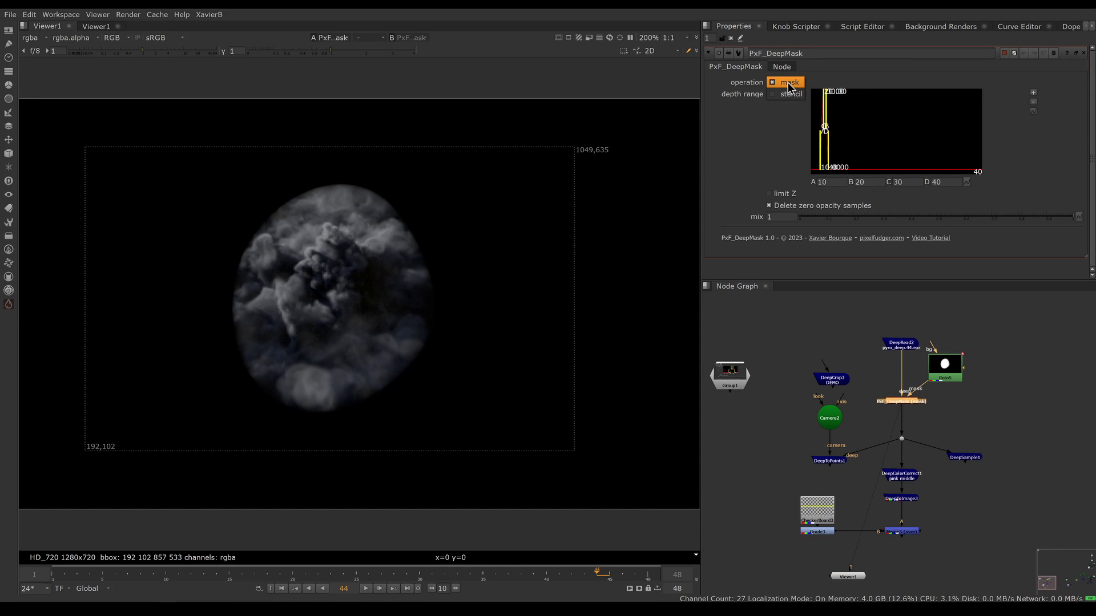
{"action": "left_click", "coordinate": [790, 93]}
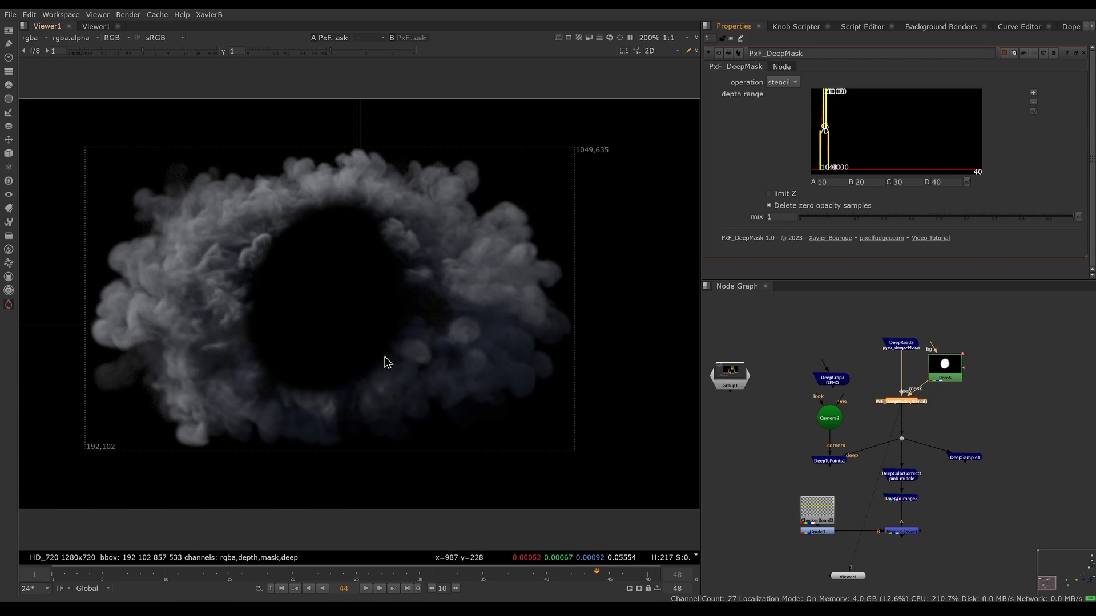
{"action": "left_click_drag", "start_coordinate": [306, 234], "coordinate": [370, 351], "text": "ctrl+shift"}
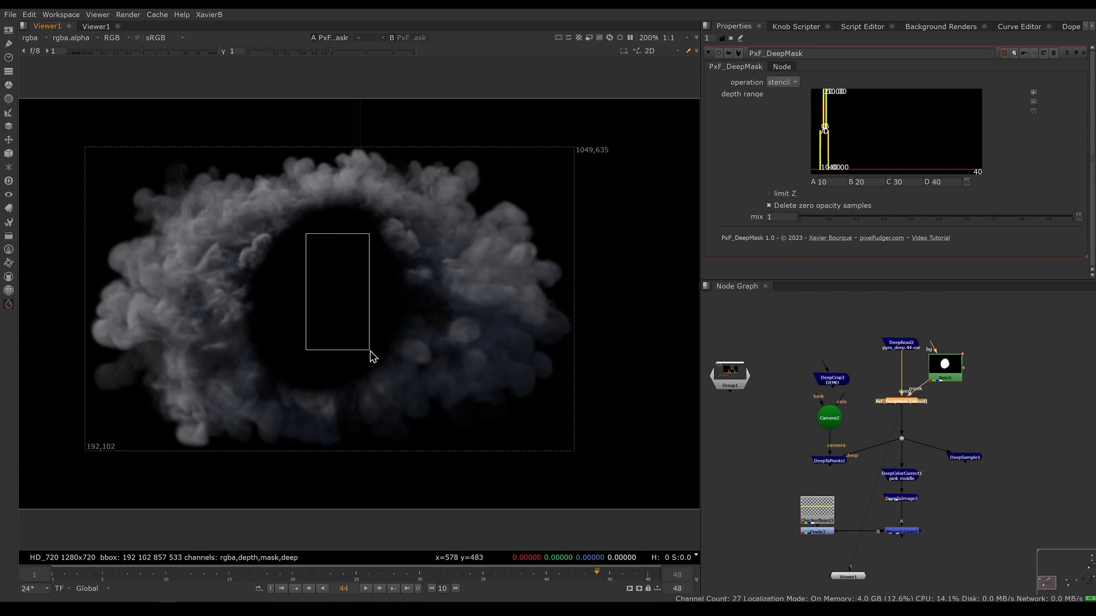
- Display the stencilled smoke as a DeepToPoints1 point cloud and orbit around the hole
{"action": "left_click", "coordinate": [829, 461]}
{"action": "key", "text": "1"}
{"action": "mouse_move", "coordinate": [347, 448]}
{"action": "left_mouse_down", "text": "ctrl"}
{"action": "mouse_move", "coordinate": [453, 430]}
{"action": "mouse_move", "coordinate": [303, 457]}
{"action": "mouse_move", "coordinate": [227, 456]}
{"action": "mouse_move", "coordinate": [227, 440]}
{"action": "mouse_move", "coordinate": [365, 421]}
{"action": "mouse_move", "coordinate": [496, 430]}
{"action": "mouse_move", "coordinate": [565, 411]}
{"action": "mouse_move", "coordinate": [338, 464]}
{"action": "left_mouse_up", "text": "ctrl"}
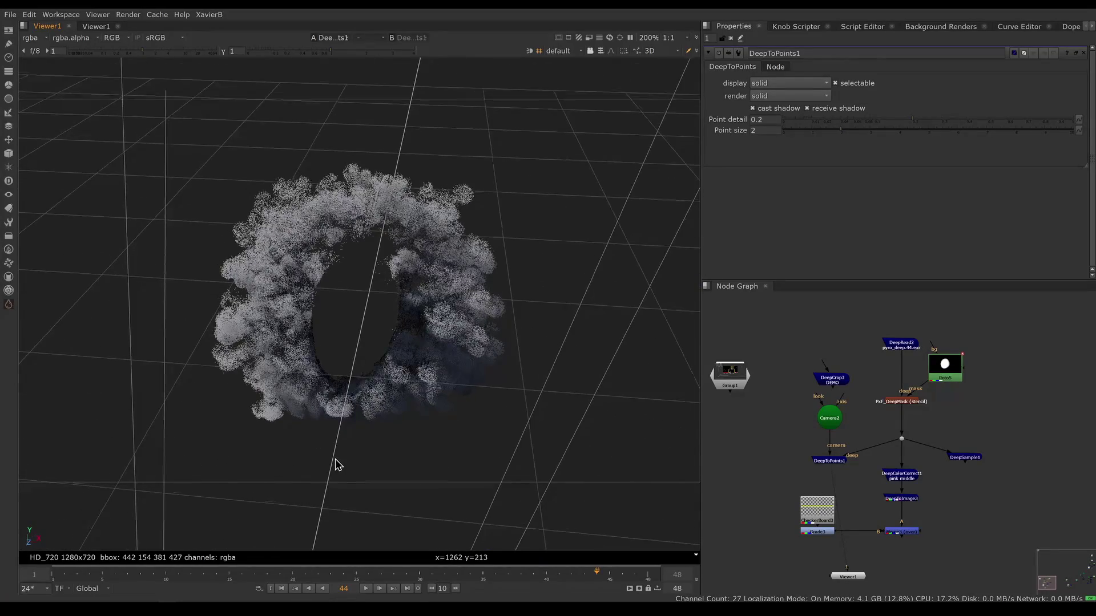
- Display the merge over the checkerboard and set the PxF_DeepMask operation back to mask
{"action": "left_click", "coordinate": [914, 403]}
{"action": "left_click", "coordinate": [902, 532]}
{"action": "key", "text": "1"}
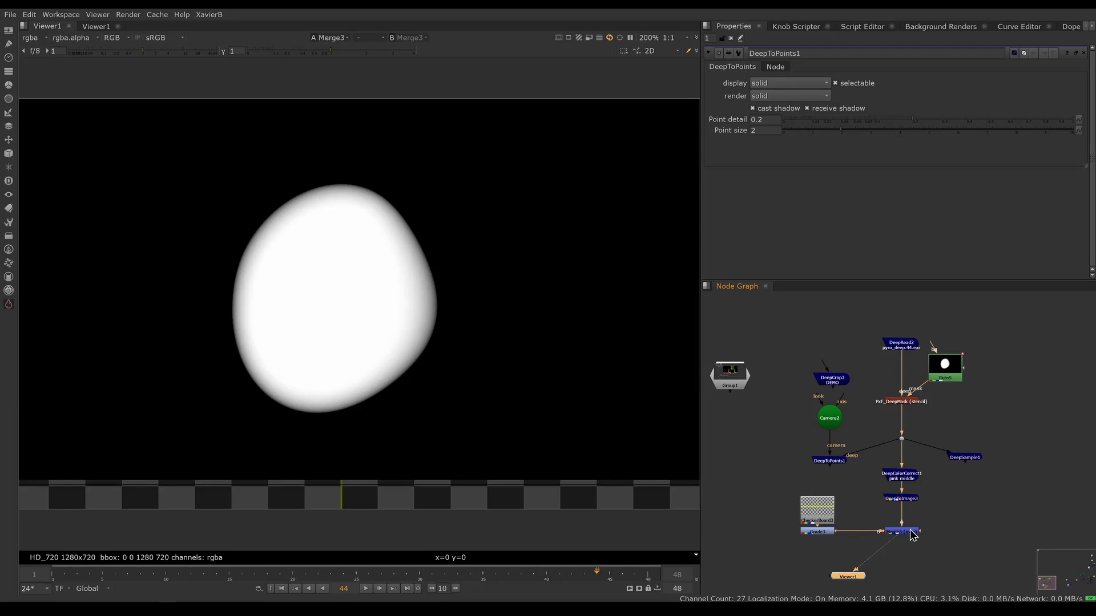
{"action": "double_click", "coordinate": [909, 402]}
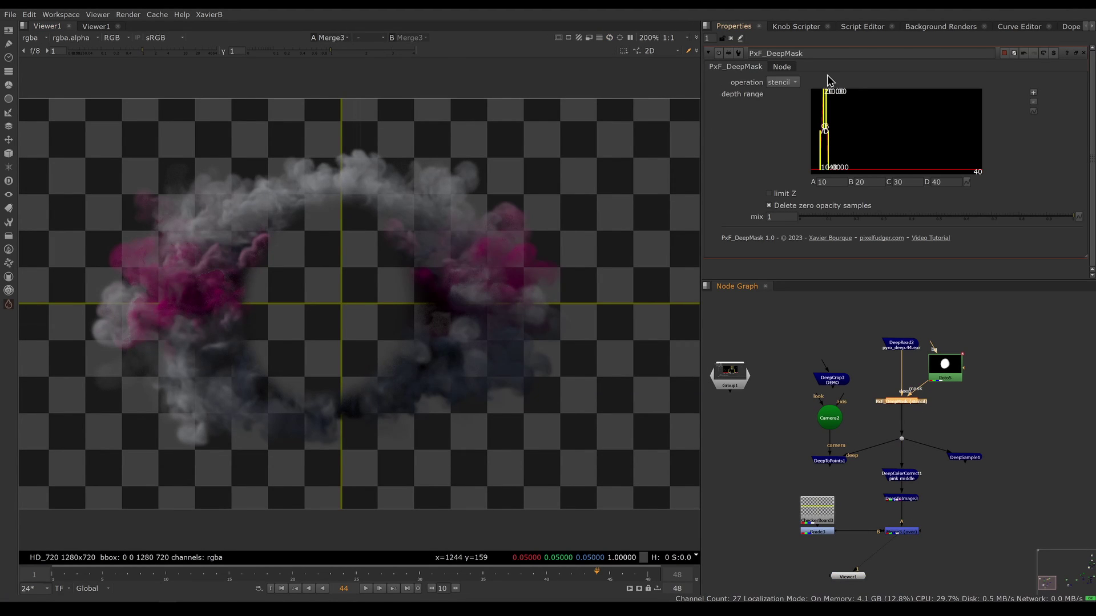
{"action": "left_click", "coordinate": [790, 71]}
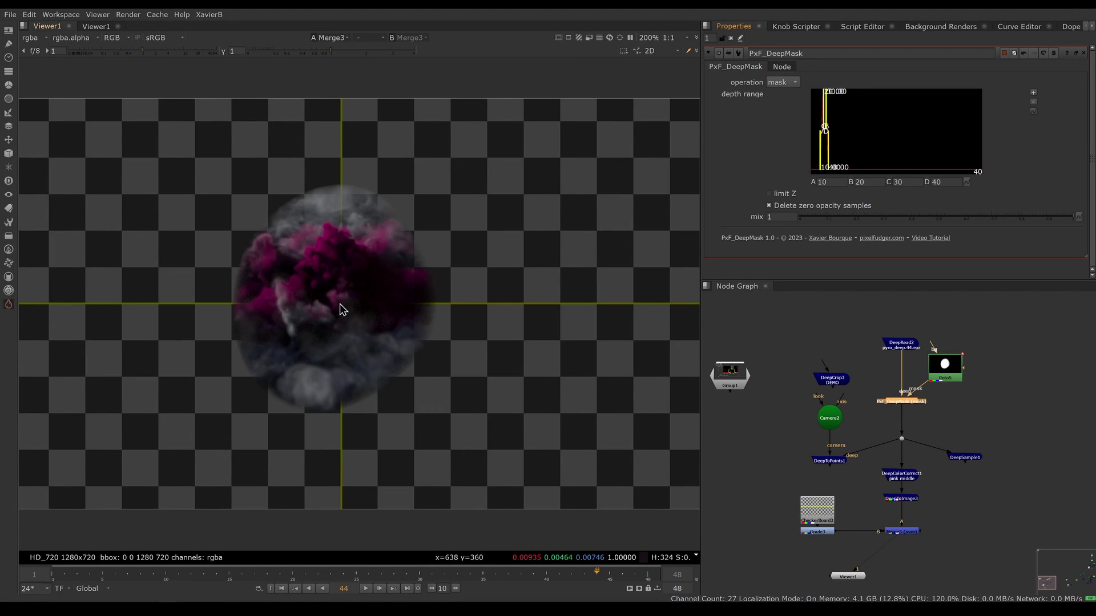
- Try pulling the right-hand point of Roto5's BSpline1 inward across the smoke, check it without the overlay, and move the point back out
{"action": "double_click", "coordinate": [961, 377]}
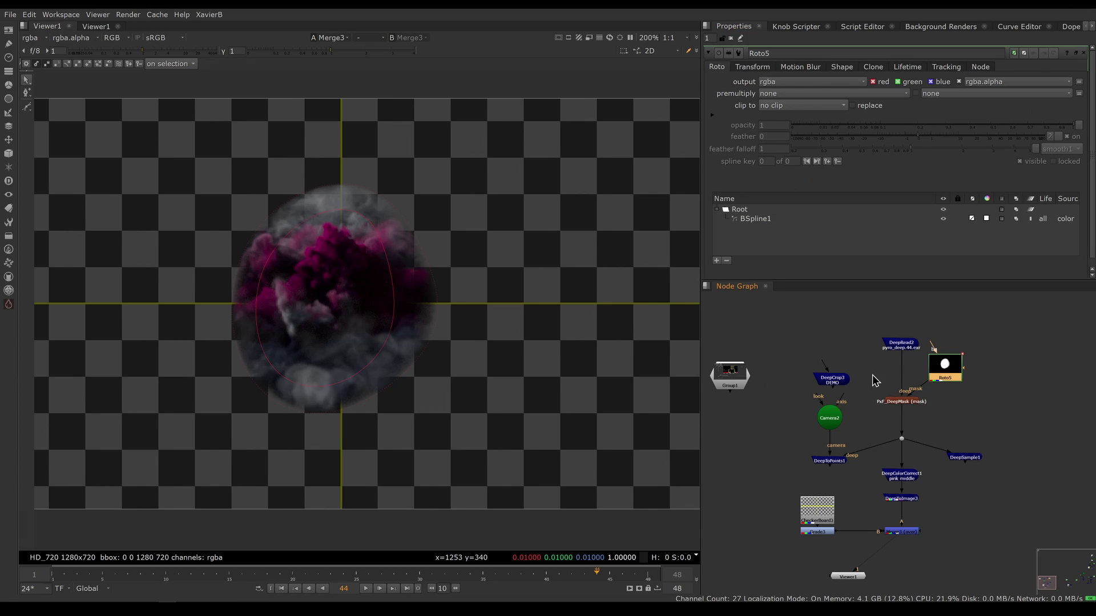
{"action": "left_click_drag", "start_coordinate": [401, 301], "coordinate": [279, 304]}
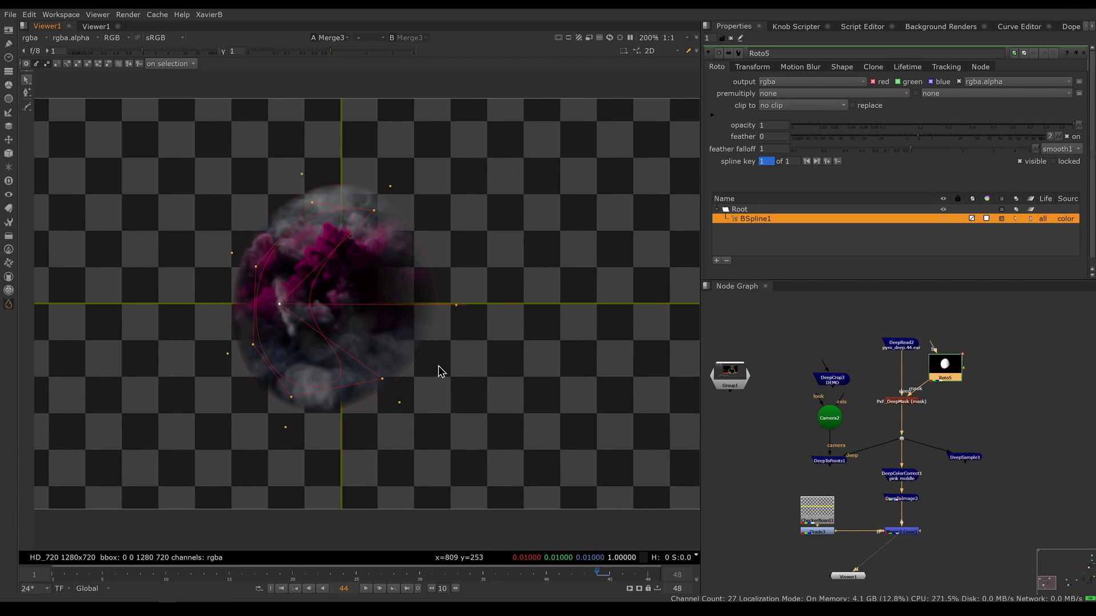
{"action": "key", "text": "o"}
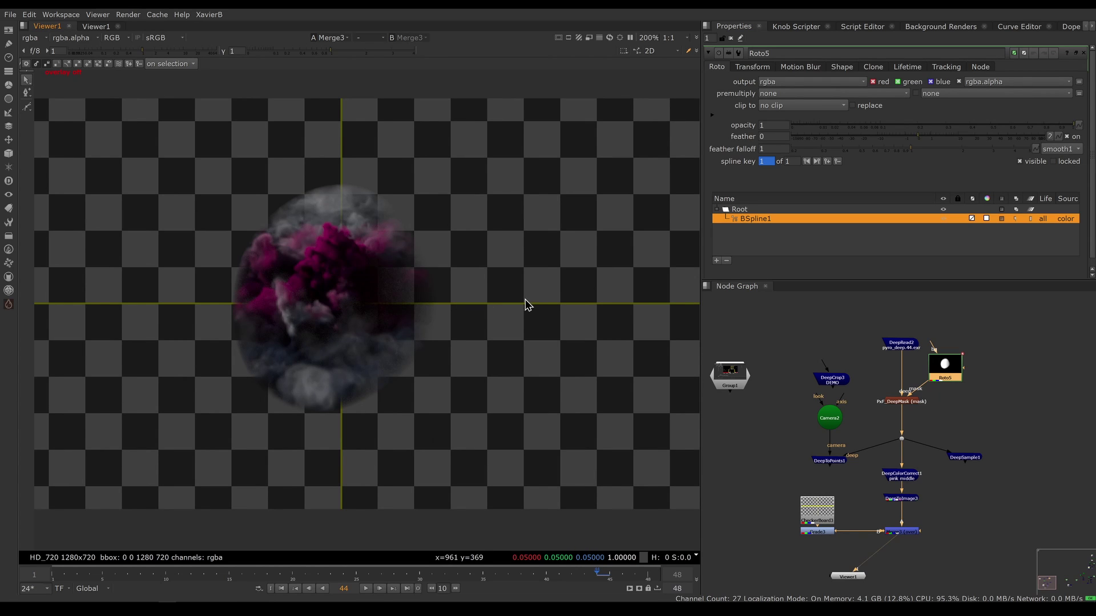
{"action": "key", "text": "o"}
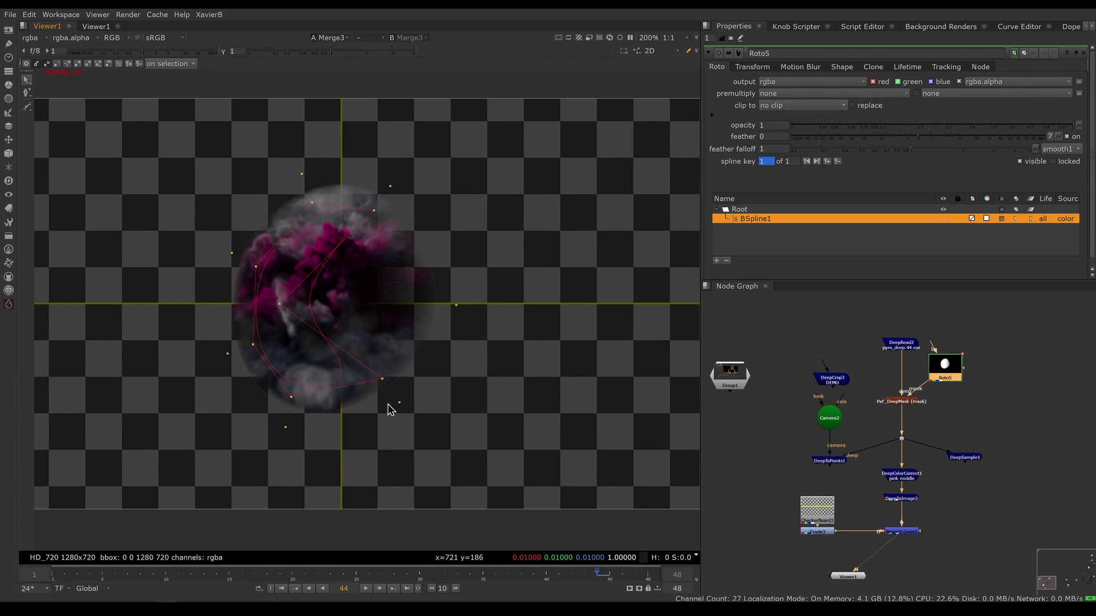
{"action": "left_click_drag", "start_coordinate": [278, 306], "coordinate": [393, 305]}
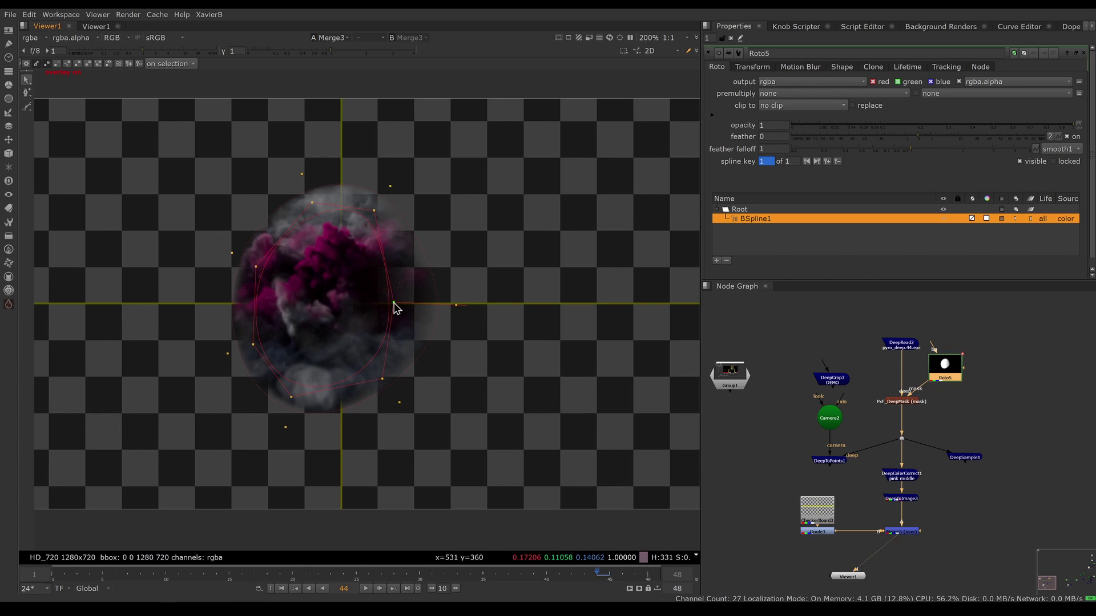
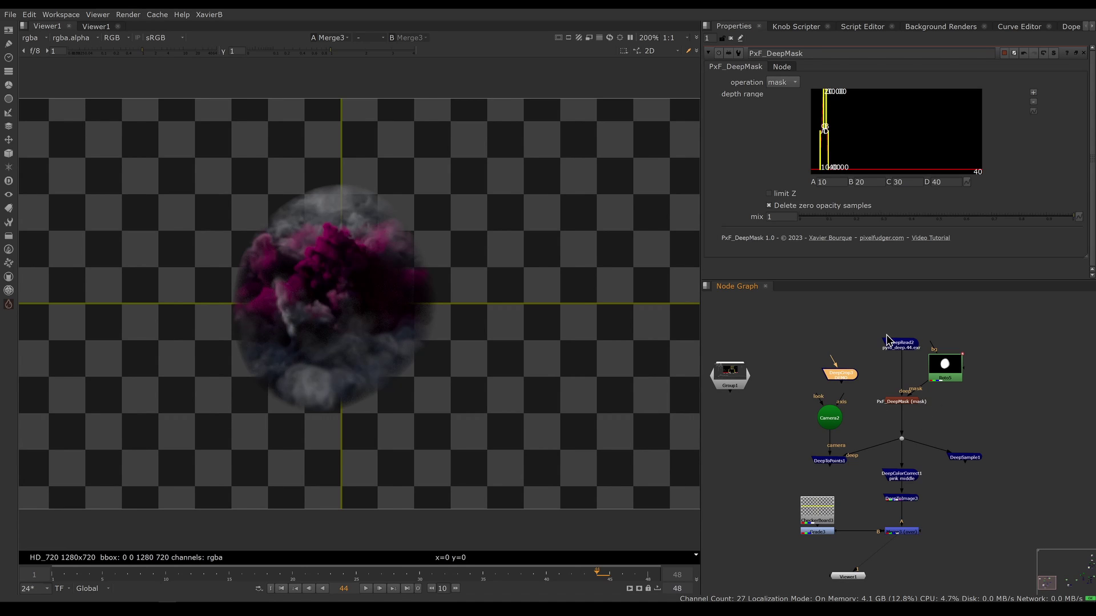
- Display the Group1 diagram and examine how the depth range points A, B, C and D shape the opacity curve in mask mode
{"action": "left_click", "coordinate": [726, 371]}
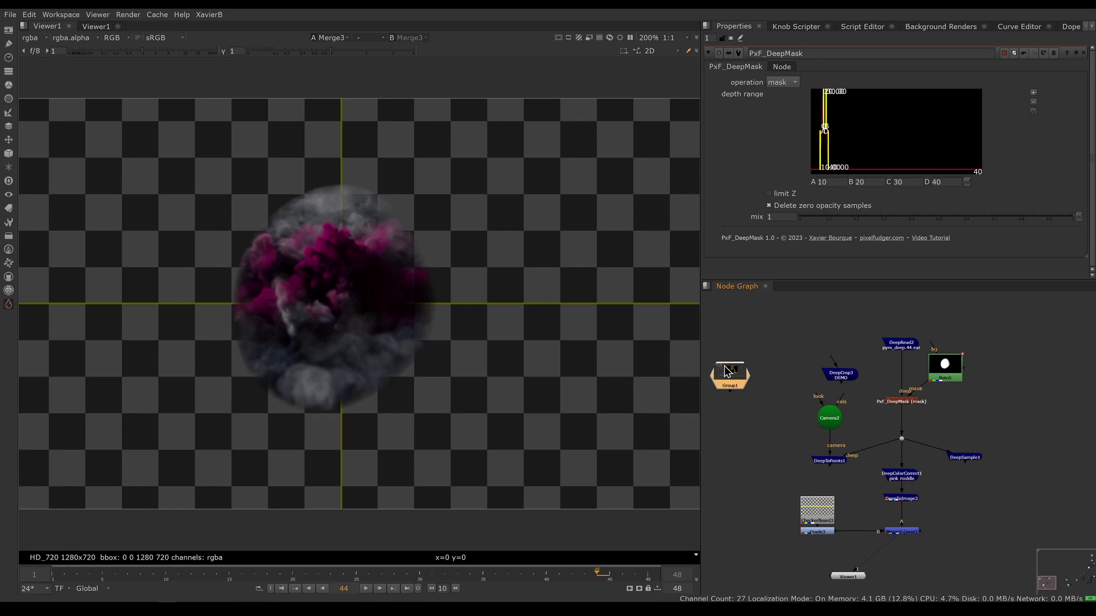
{"action": "key", "text": "1"}
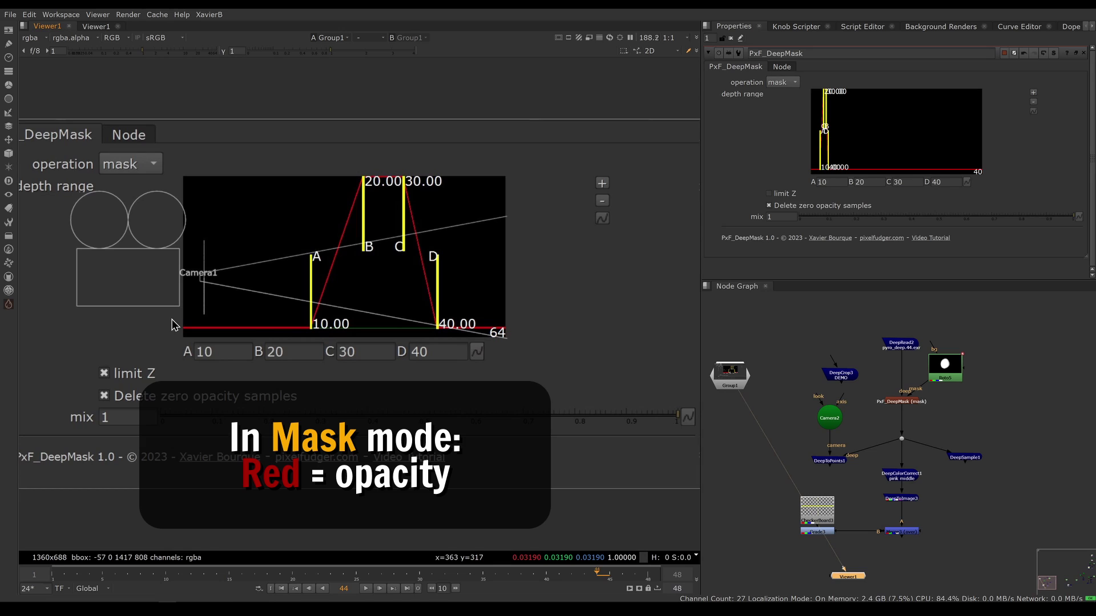
{"action": "left_click_drag", "start_coordinate": [172, 319], "coordinate": [314, 335]}
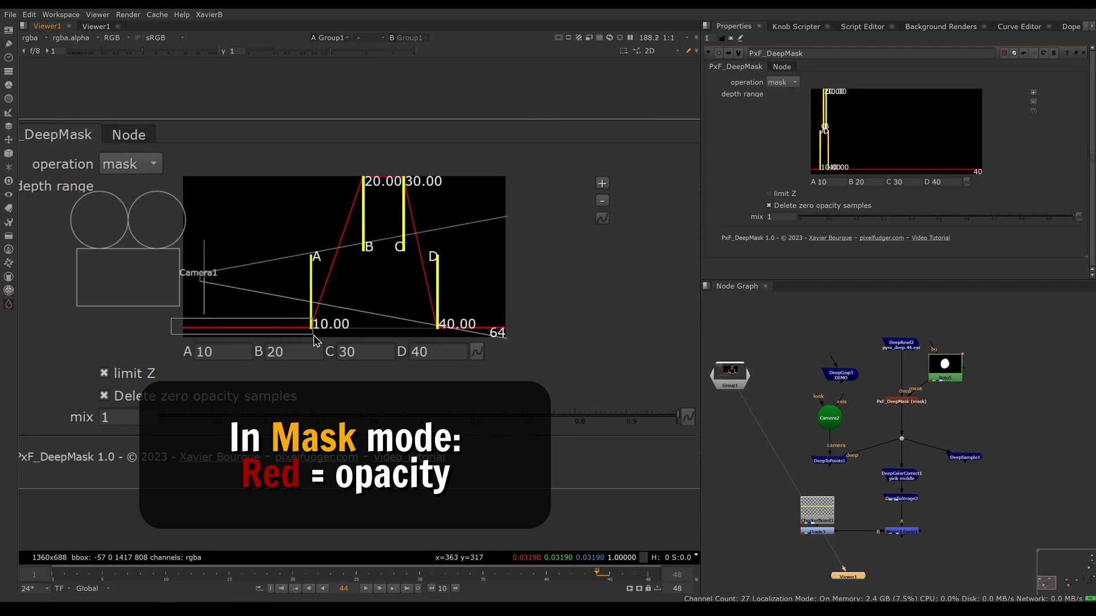
{"action": "left_click_drag", "start_coordinate": [313, 334], "coordinate": [313, 334]}
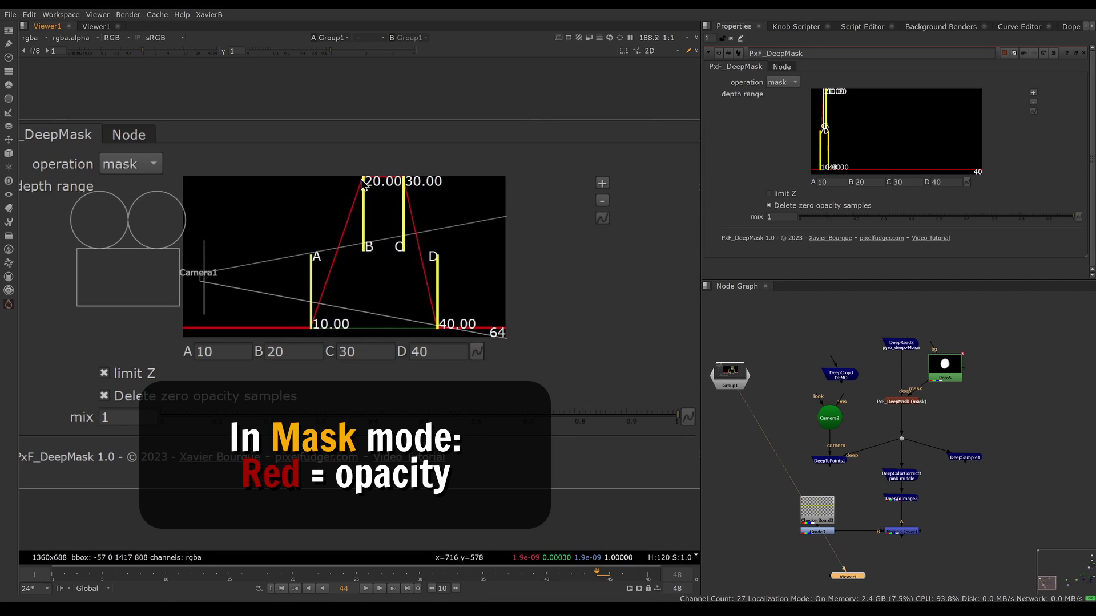
{"action": "left_click_drag", "start_coordinate": [355, 160], "coordinate": [399, 193]}
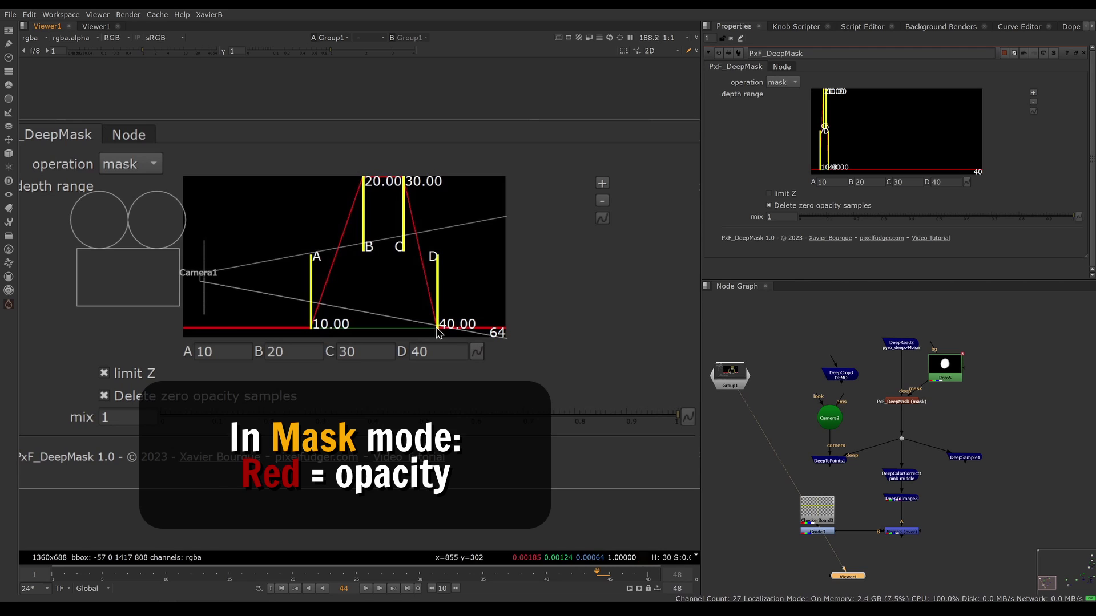
{"action": "left_click_drag", "start_coordinate": [438, 316], "coordinate": [757, 339]}
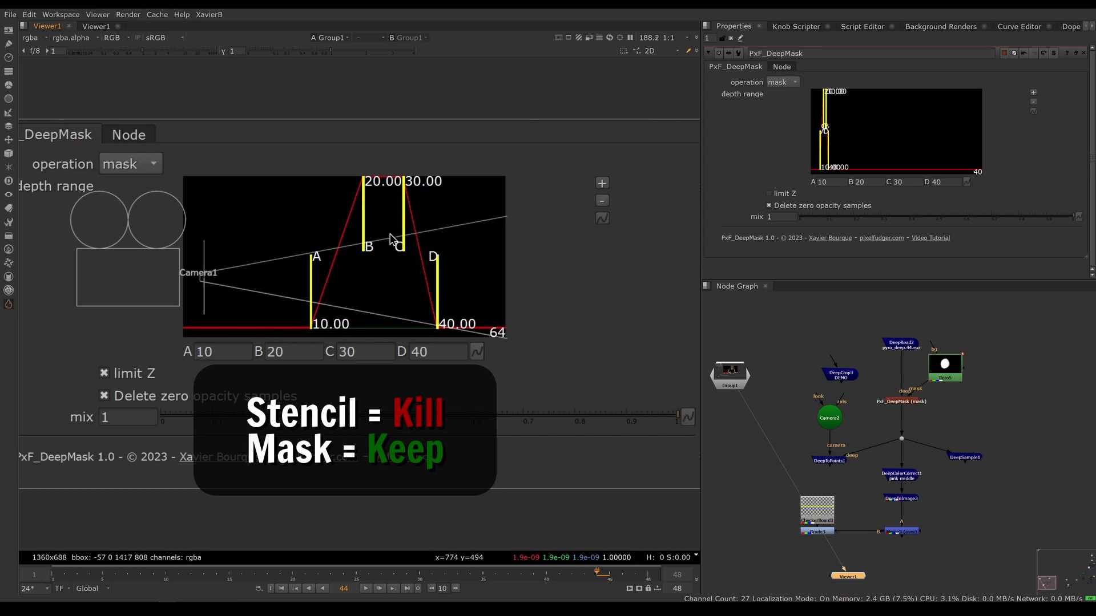
- Display the masked smoke merged over the checkerboard and select the PxF_DeepMask node
{"action": "left_click", "coordinate": [916, 536]}
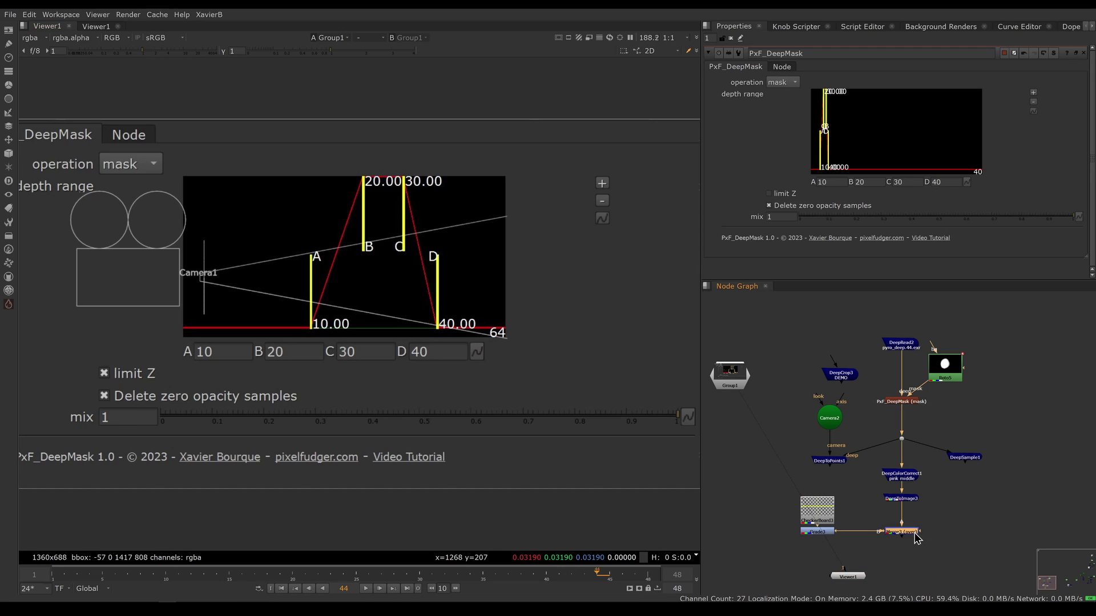
{"action": "key", "text": "1"}
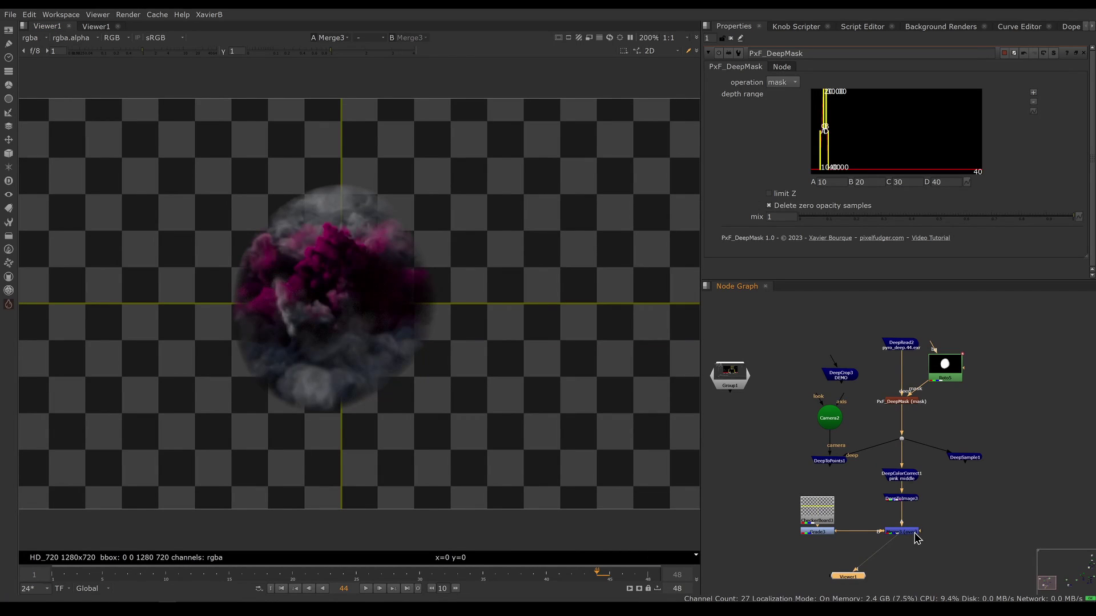
{"action": "left_click", "coordinate": [904, 402]}
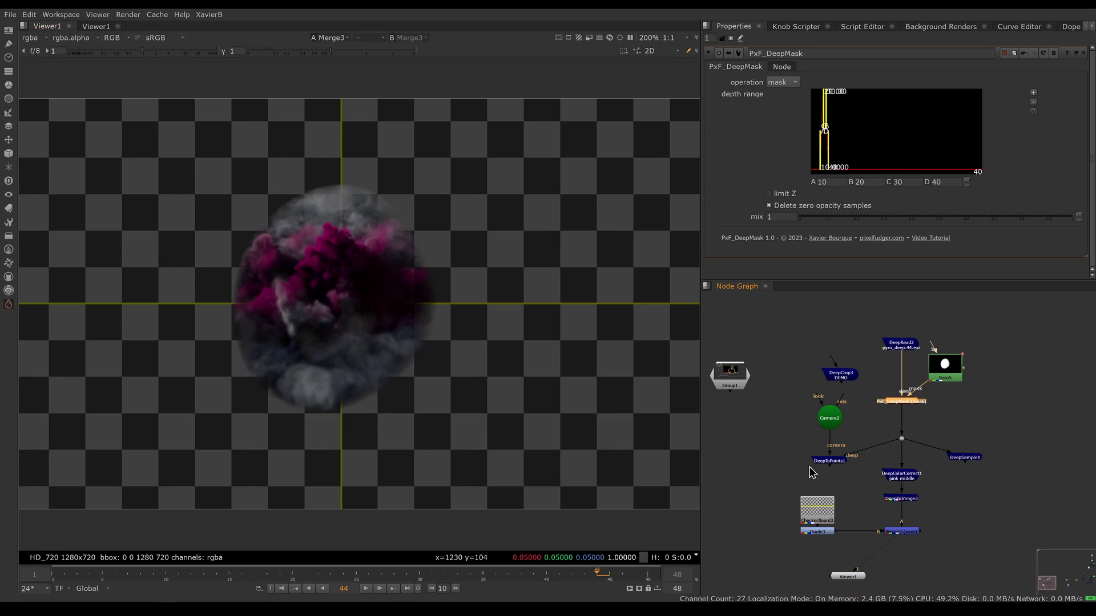
- Display DeepSample1 and sample the smoke's depth near its lower edge and near its upper edge
{"action": "left_click", "coordinate": [973, 459]}
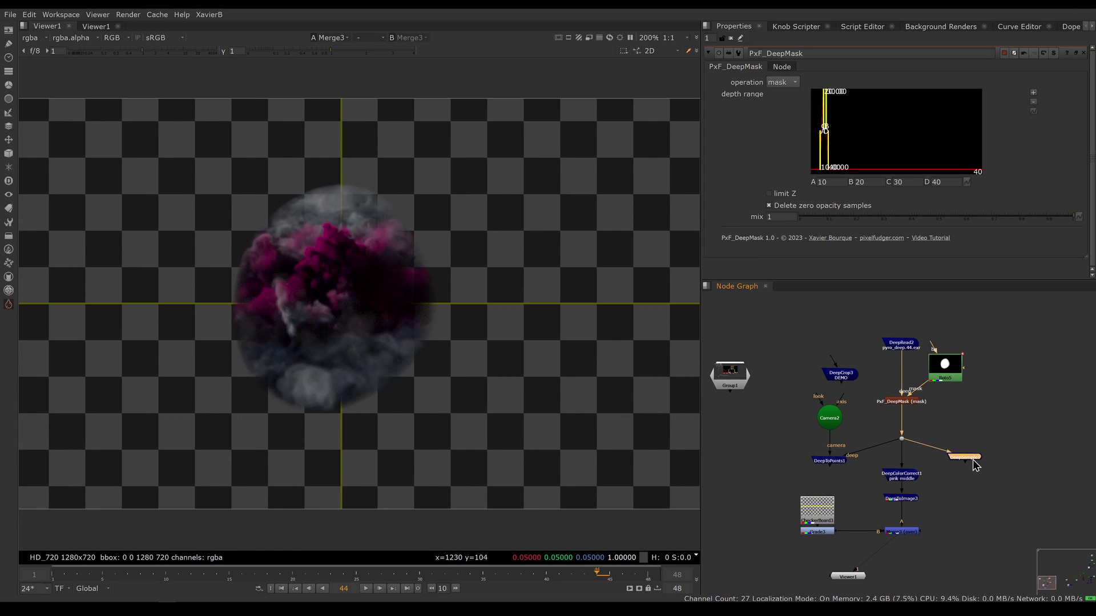
{"action": "key", "text": "1"}
{"action": "double_click", "coordinate": [973, 458]}
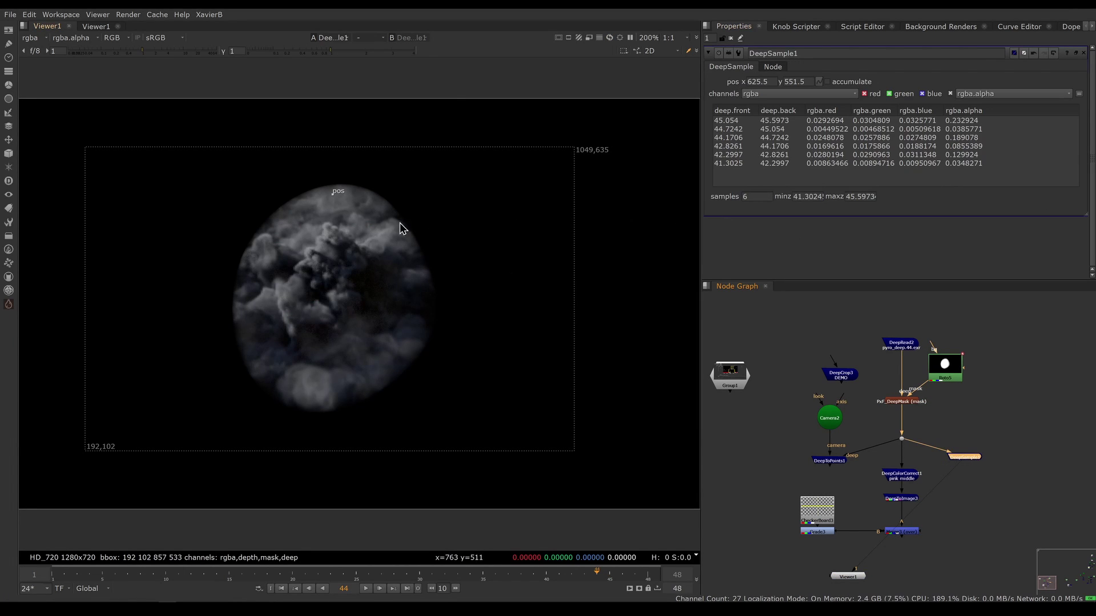
{"action": "mouse_move", "coordinate": [334, 194]}
{"action": "left_mouse_down"}
{"action": "mouse_move", "coordinate": [340, 252]}
{"action": "mouse_move", "coordinate": [321, 405]}
{"action": "left_mouse_up"}
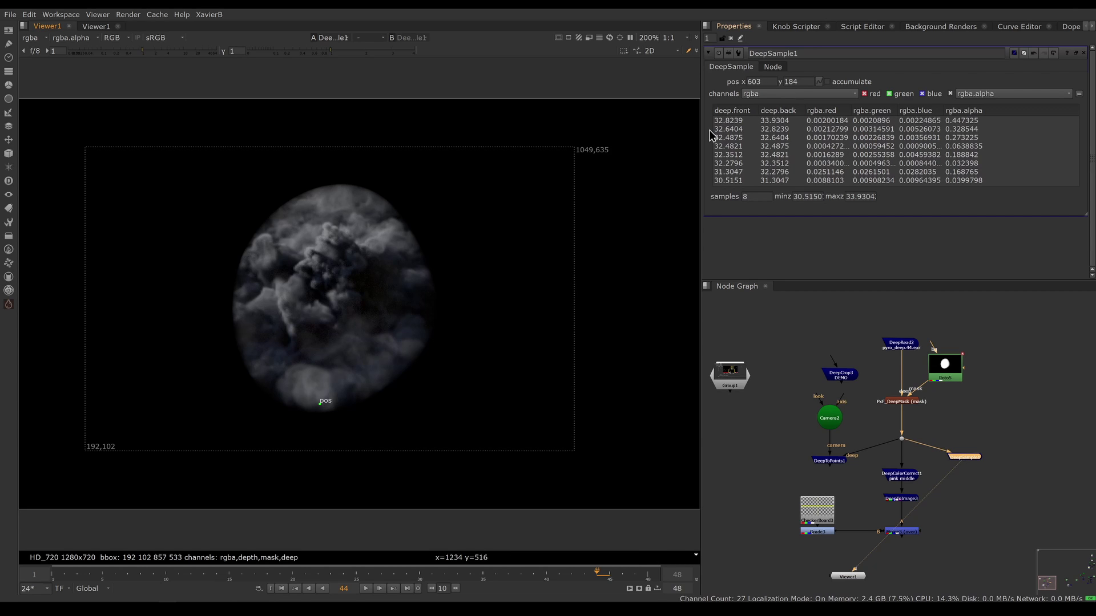
{"action": "left_click_drag", "start_coordinate": [320, 403], "coordinate": [335, 191]}
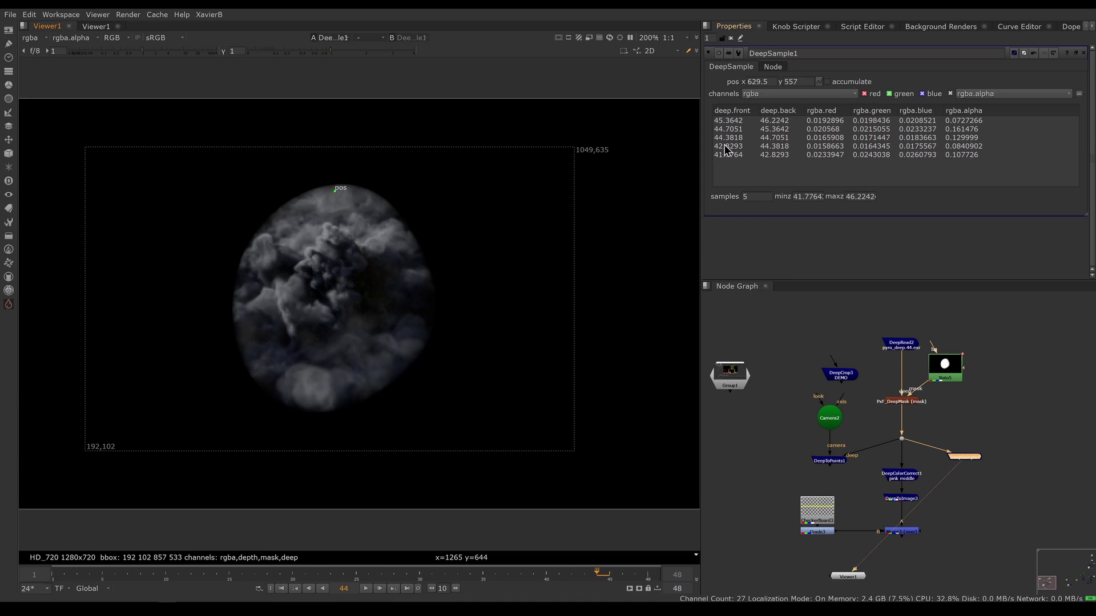
- Set the PxF_DeepMask depth range to A 32, B 34, C 36 and D 38
{"action": "double_click", "coordinate": [905, 402]}
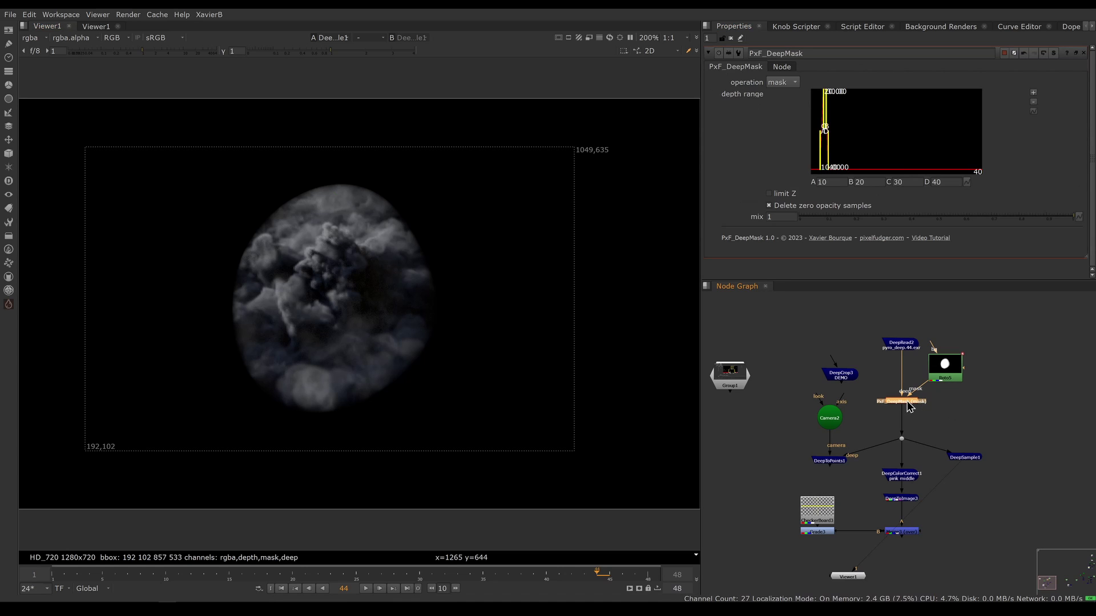
{"action": "left_click", "coordinate": [825, 182]}
{"action": "key", "text": "Tab"}
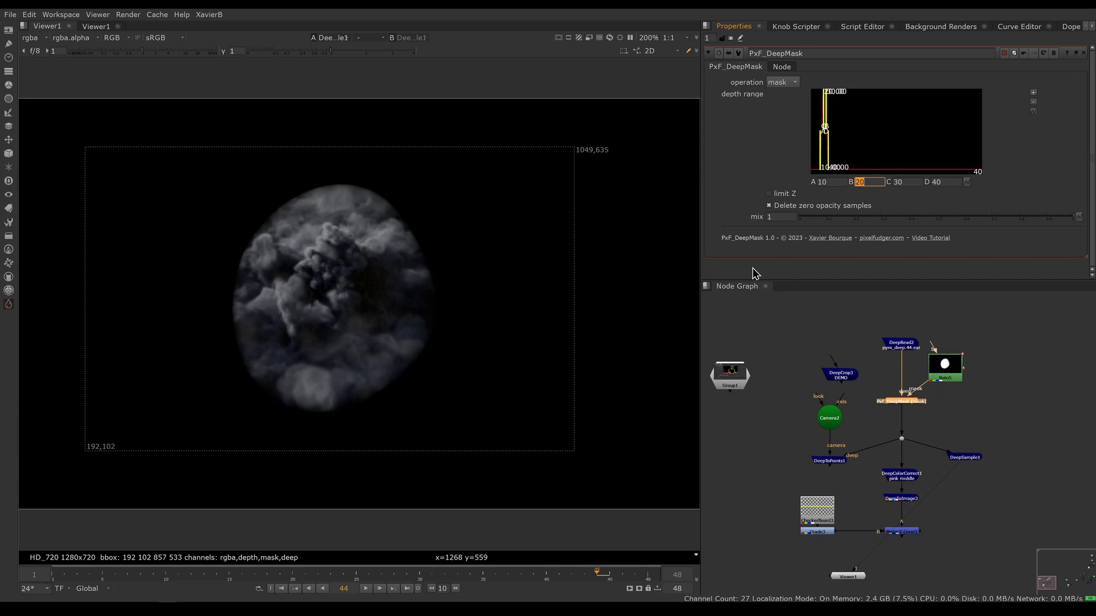
{"action": "type", "text": "34"}
{"action": "key", "text": "Tab"}
{"action": "type", "text": "36"}
{"action": "key", "text": "Tab"}
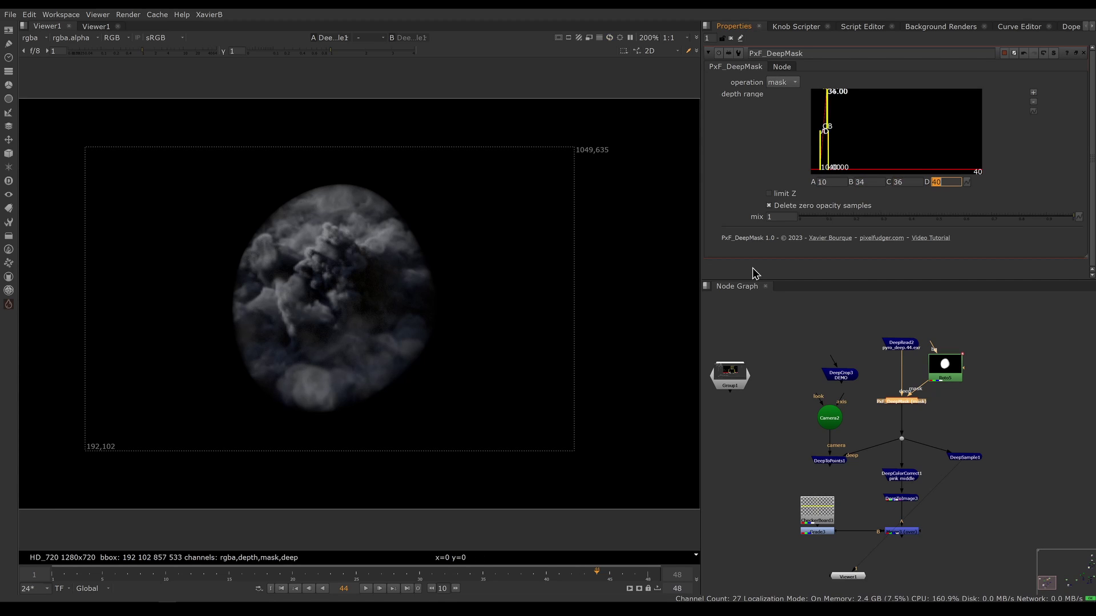
{"action": "key", "text": "Tab"}
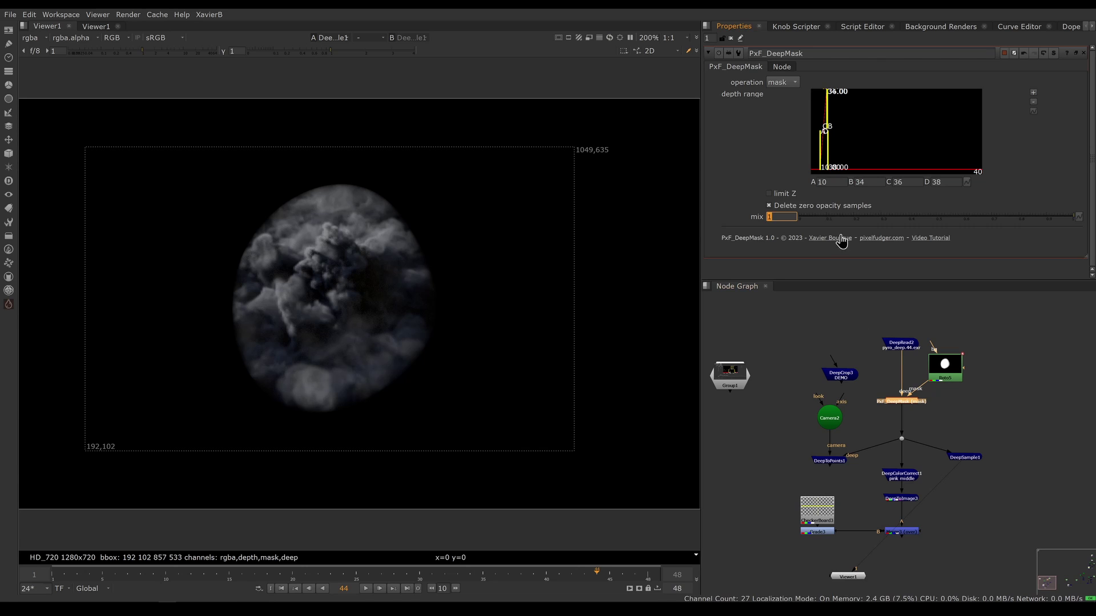
{"action": "left_click", "coordinate": [831, 181]}
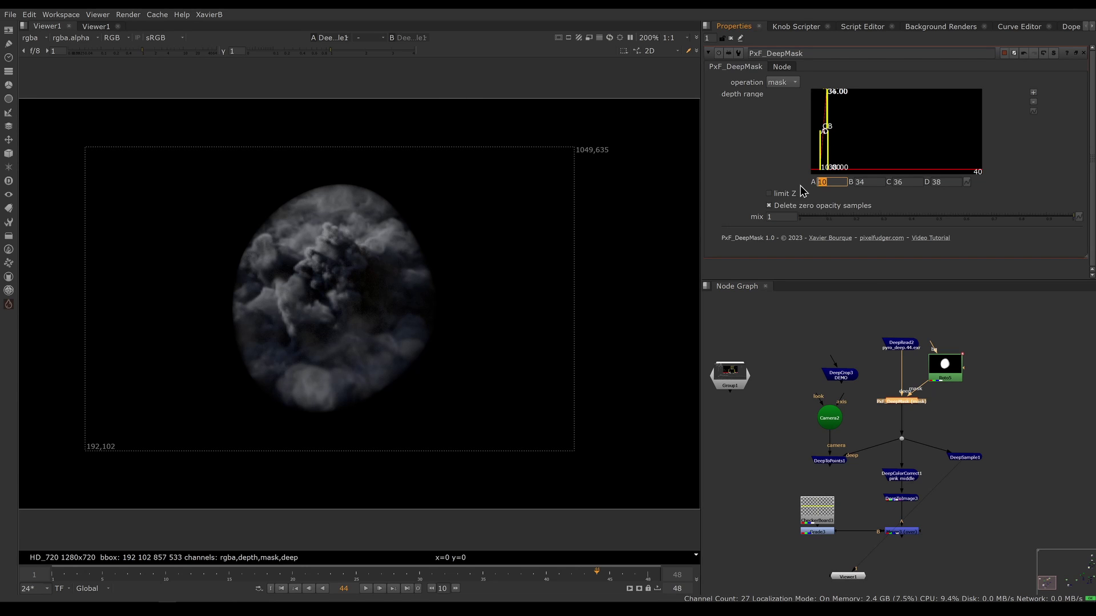
{"action": "type", "text": "32"}
{"action": "key", "text": "Return"}
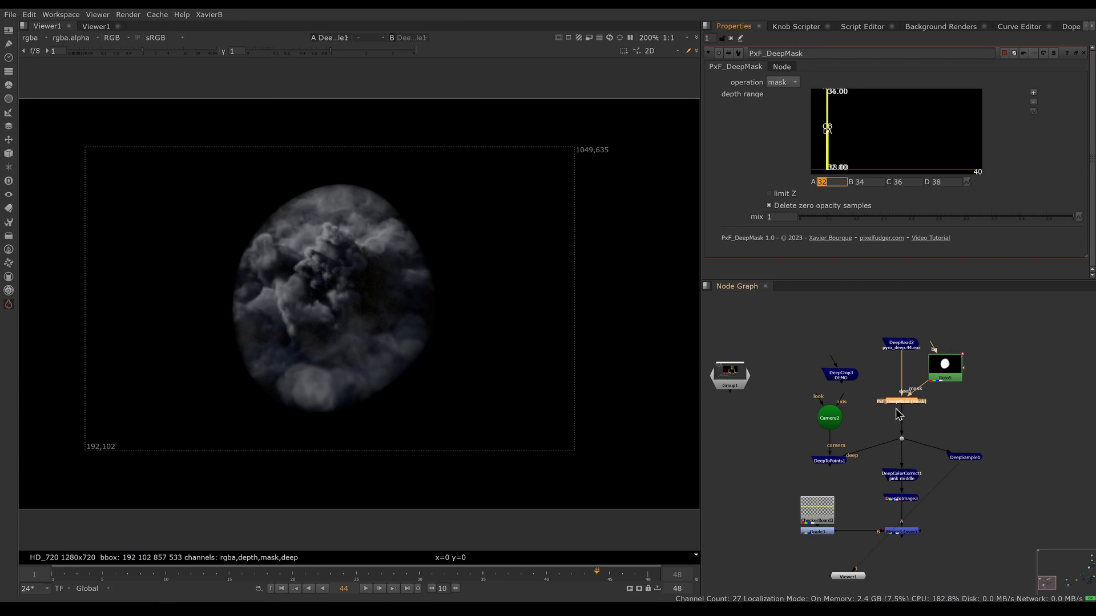
- Display the merge over the checkerboard with limit Z enabled, and review the A, B and C depth points
{"action": "key", "text": "1"}
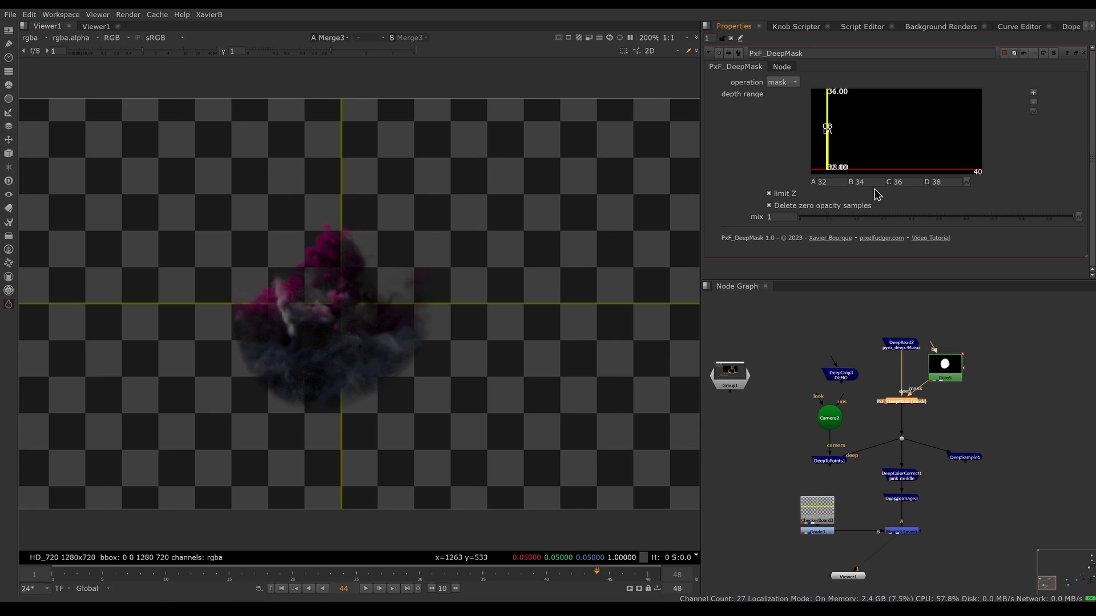
{"action": "left_click_drag", "start_coordinate": [870, 183], "coordinate": [846, 182]}
{"action": "double_click", "coordinate": [907, 182]}
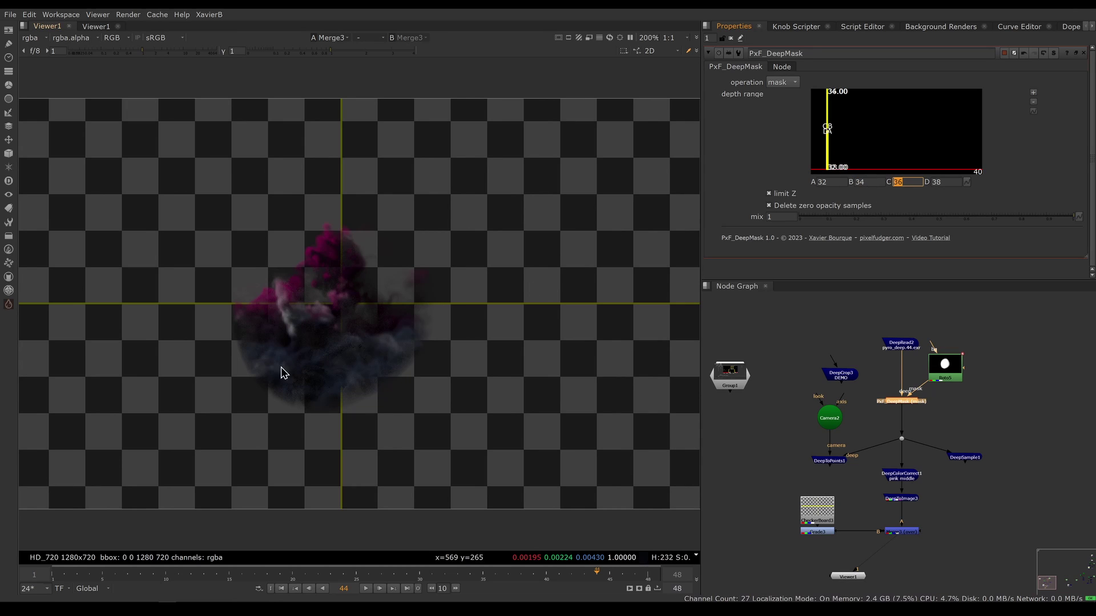
{"action": "left_click", "coordinate": [818, 182]}
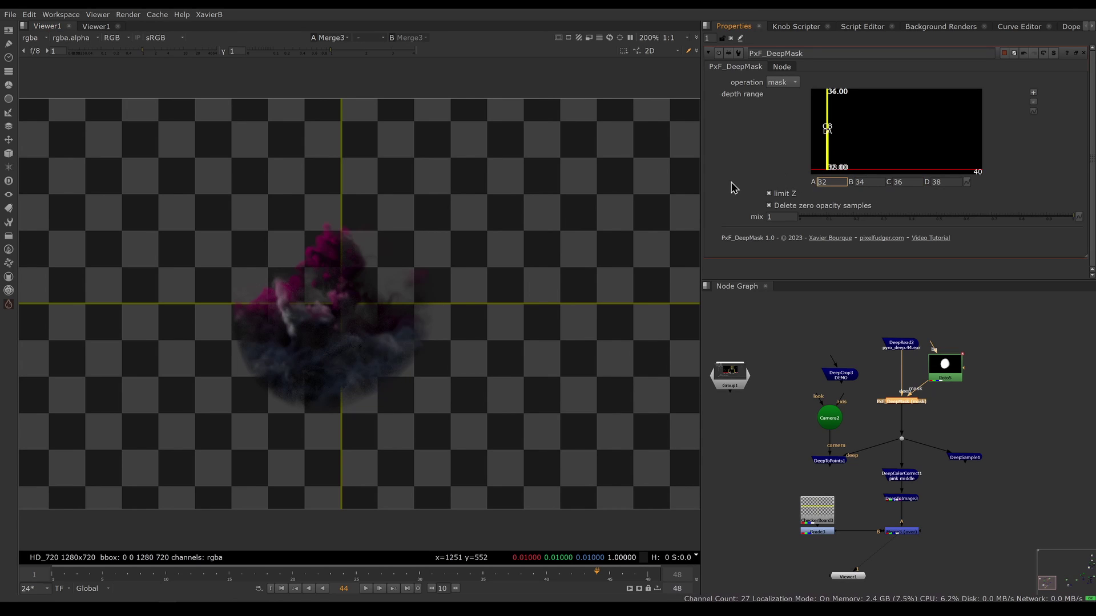
- Extend the far end of the depth range with C 38 and D 43, and raise B to 37
{"action": "left_click", "coordinate": [941, 182]}
{"action": "type", "text": "8"}
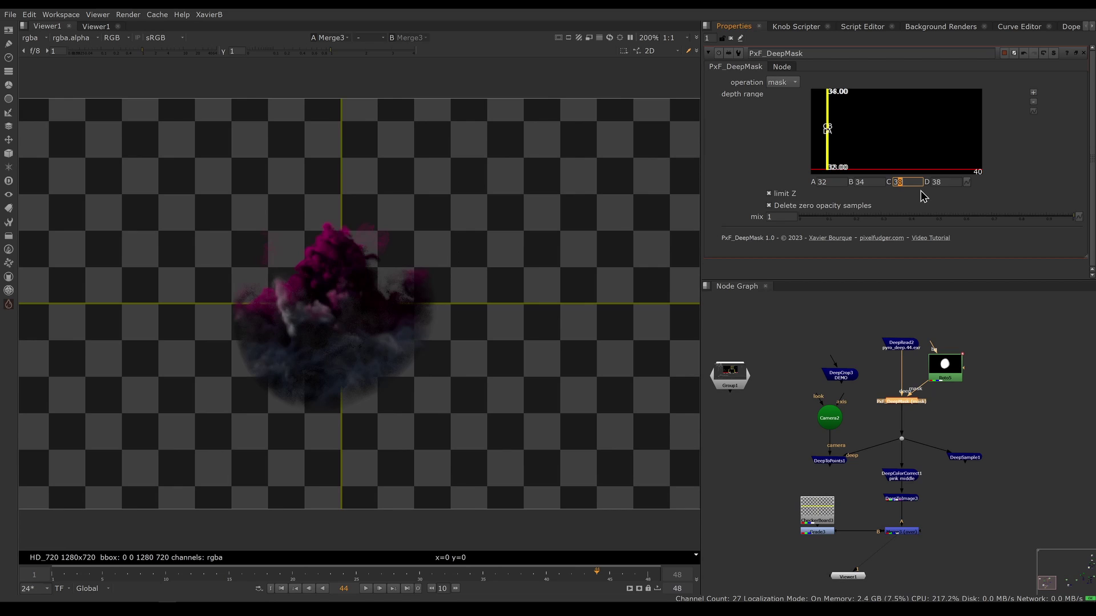
{"action": "left_click", "coordinate": [940, 182]}
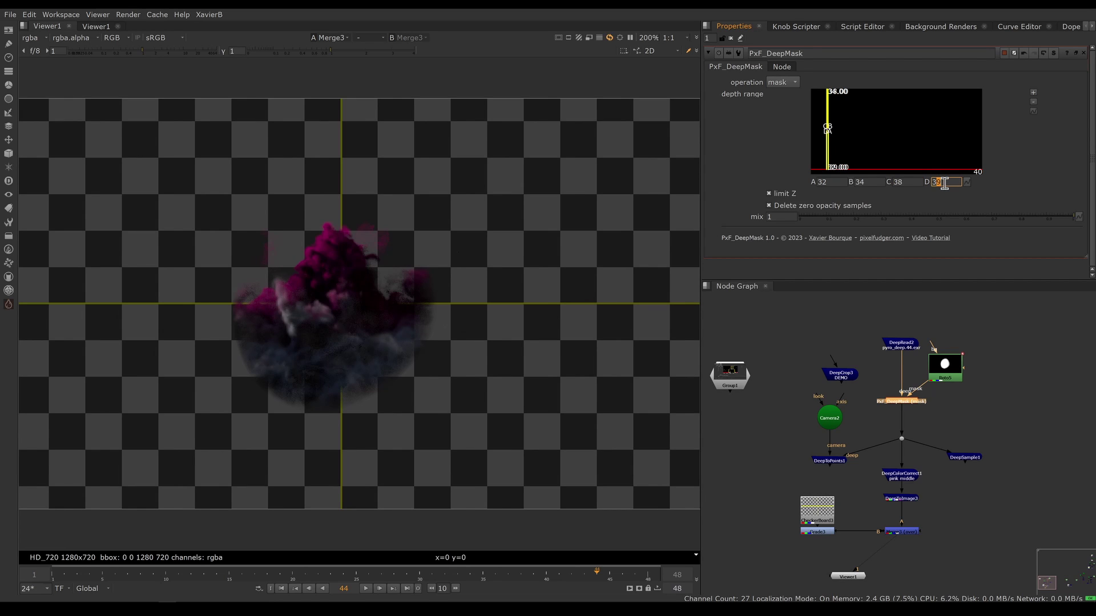
{"action": "type", "text": "44"}
{"action": "key", "text": "Return"}
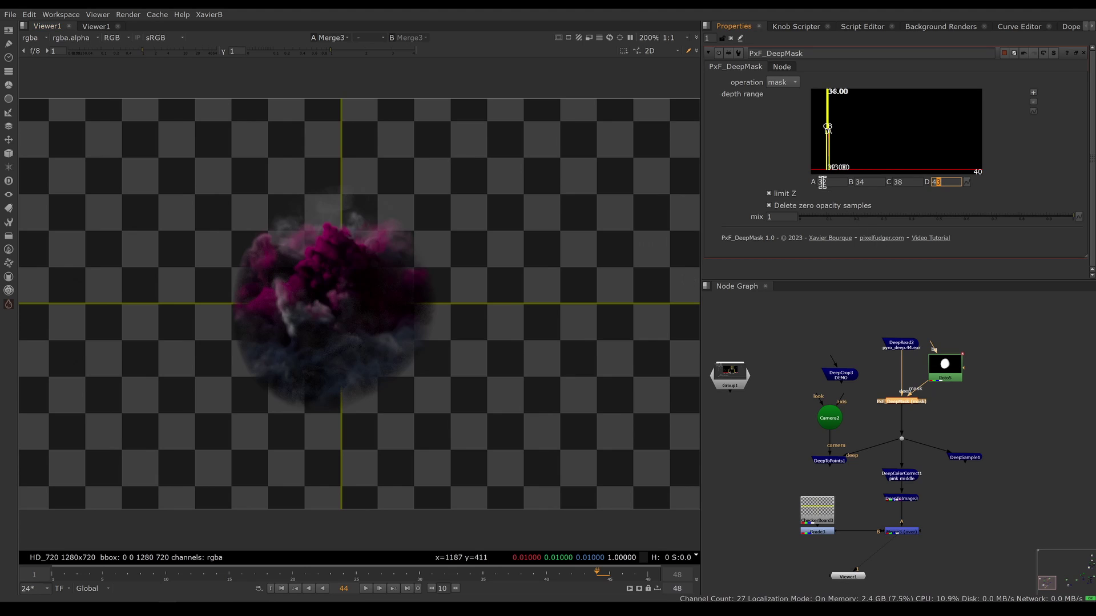
{"action": "left_click", "coordinate": [861, 182]}
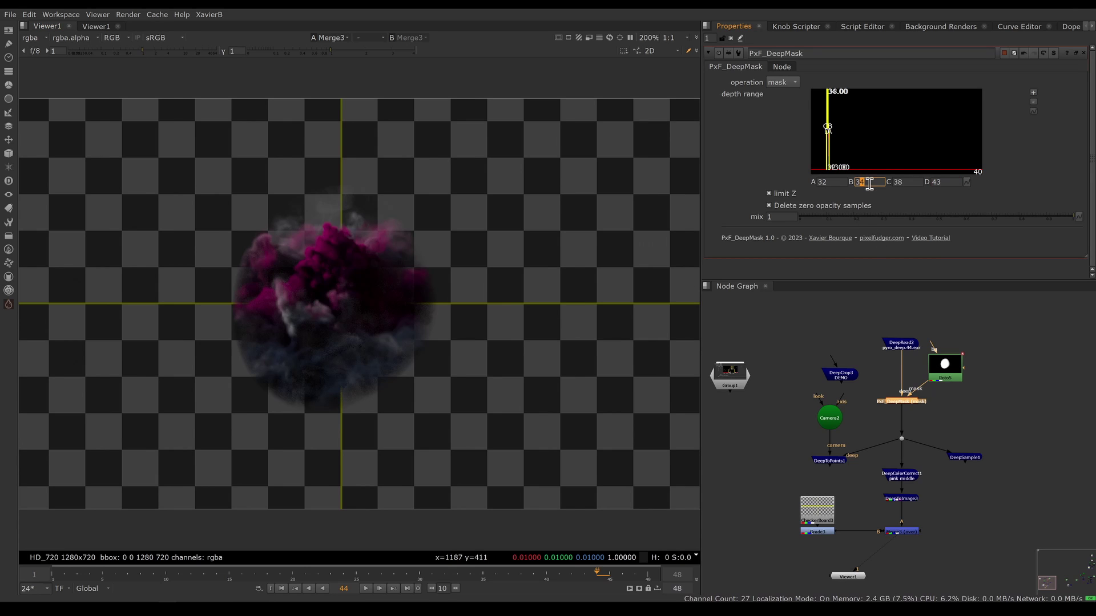
{"action": "key", "text": "Up"}
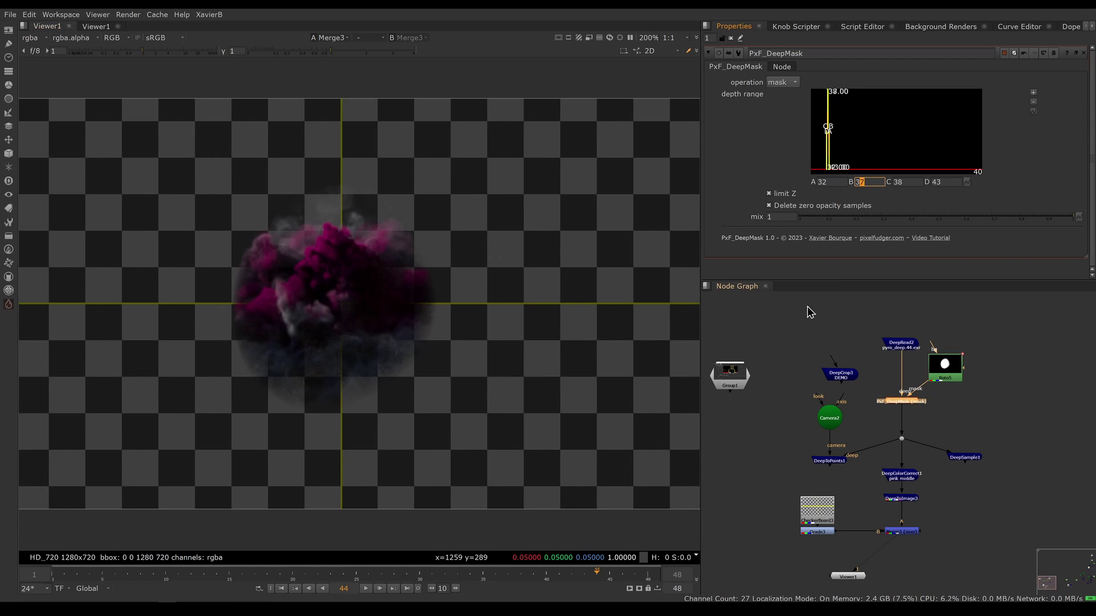
- Try hard depth cuts by setting A to 37 and D to 38
{"action": "left_click", "coordinate": [832, 182]}
{"action": "type", "text": "37"}
{"action": "key", "text": "Tab"}
{"action": "key", "text": "Tab"}
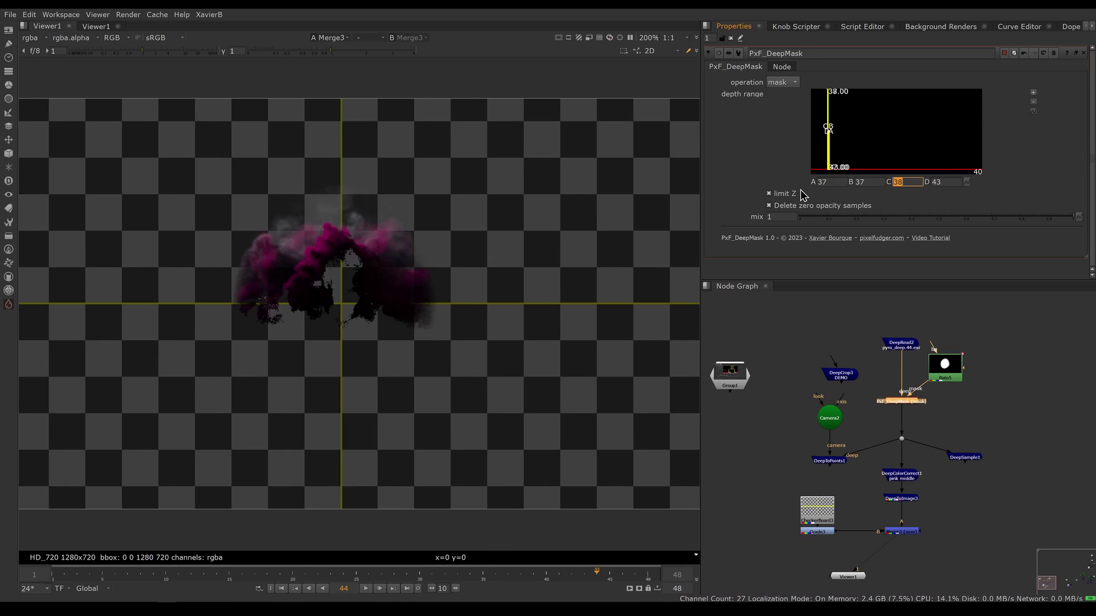
{"action": "key", "text": "Tab"}
{"action": "type", "text": "38"}
{"action": "key", "text": "Return"}
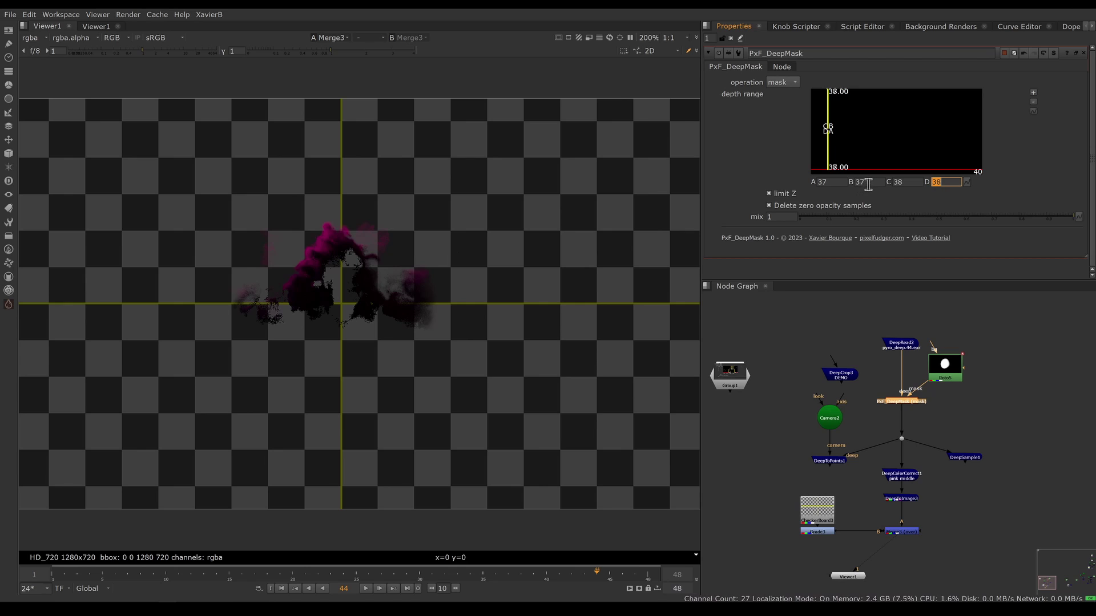
- Undo the last changes to depth points A and D
{"action": "left_click", "coordinate": [851, 181]}
{"action": "left_click", "coordinate": [904, 182]}
{"action": "key", "text": "ctrl+z"}
{"action": "key", "text": "ctrl+z"}
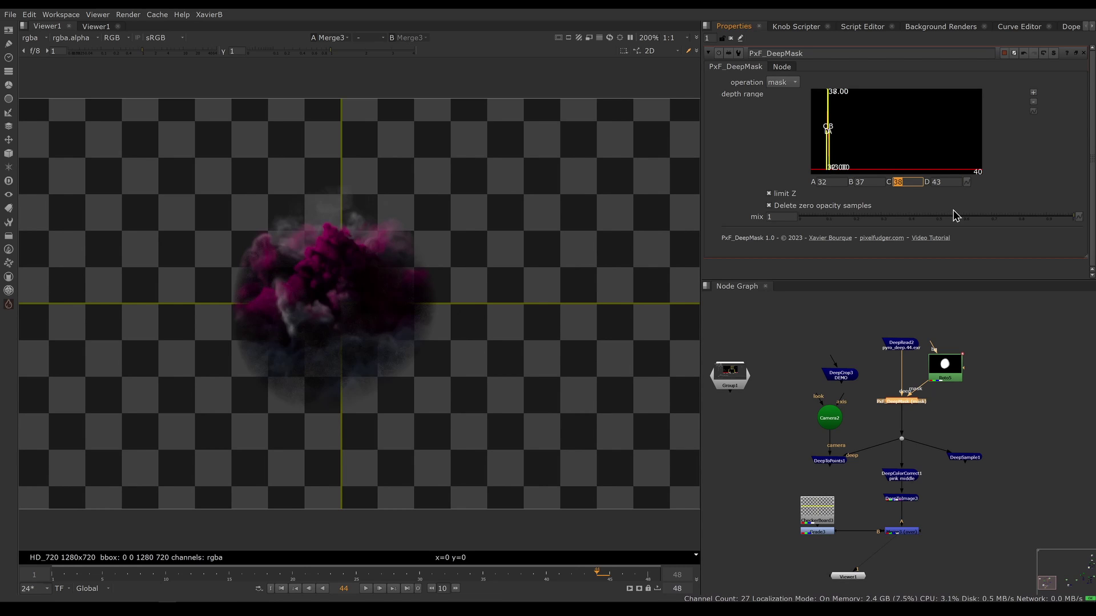
- Try lowering the PxF_DeepMask mix to 0 and about 0.45, and return it to 1
{"action": "left_click", "coordinate": [776, 217]}
{"action": "left_click_drag", "start_coordinate": [1075, 221], "coordinate": [838, 216]}
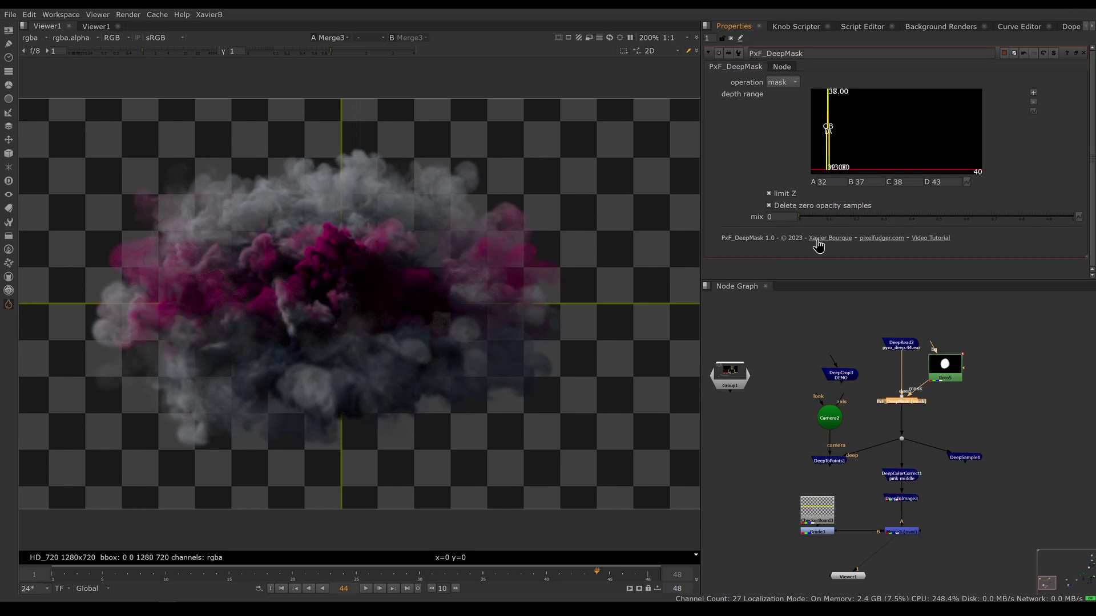
{"action": "left_click", "coordinate": [923, 218]}
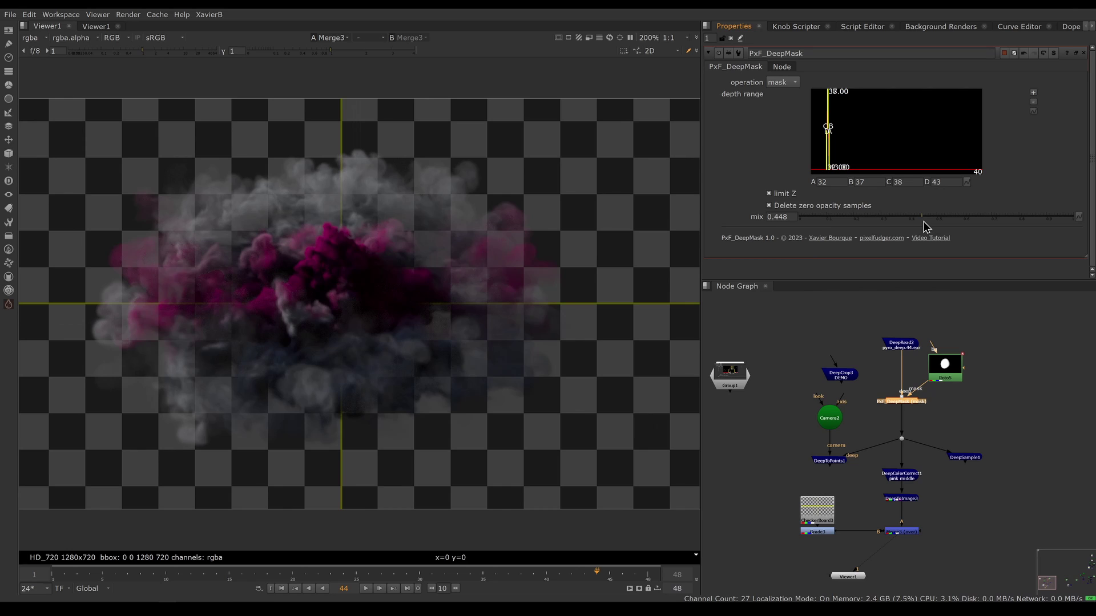
{"action": "left_click_drag", "start_coordinate": [924, 221], "coordinate": [1076, 221]}
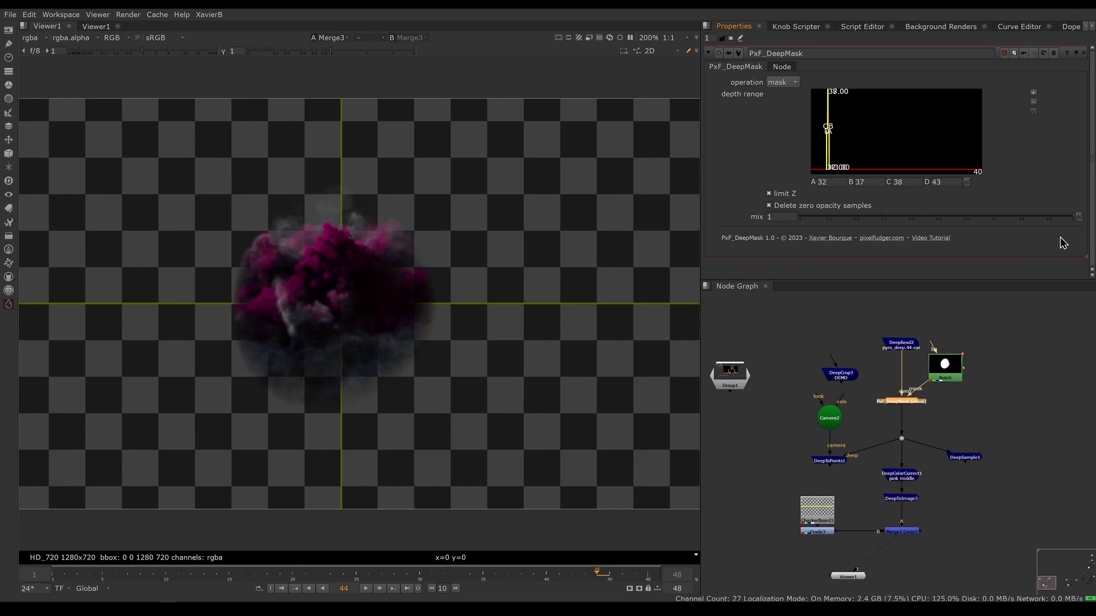